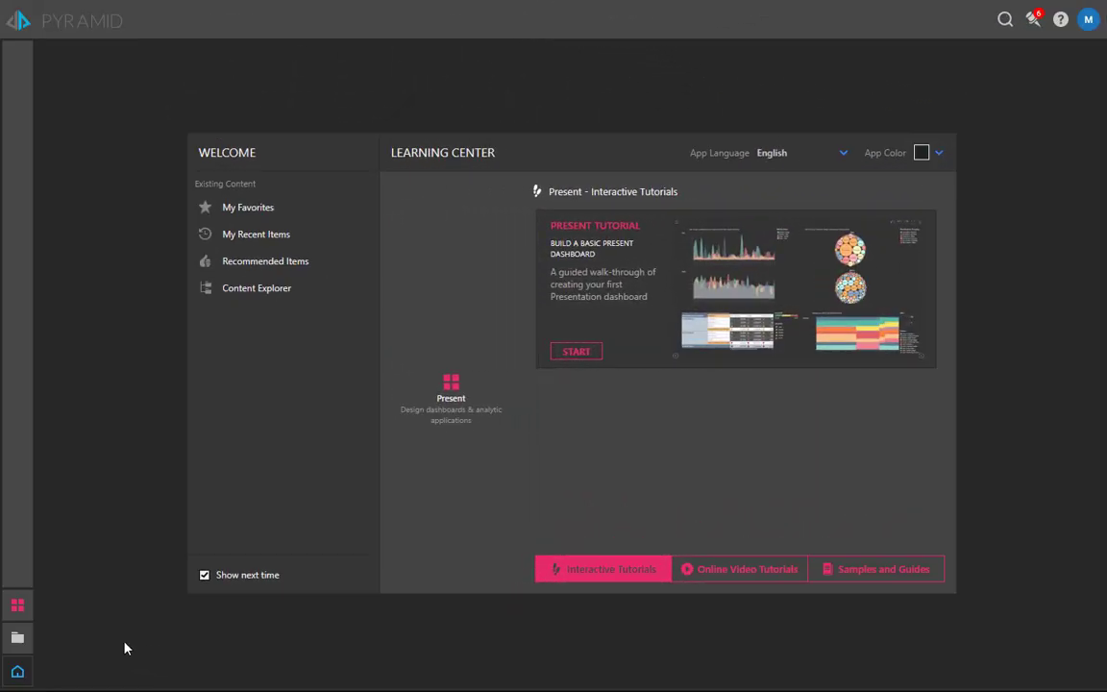
Create a new presentation using the Fixed layout
click(15, 606)
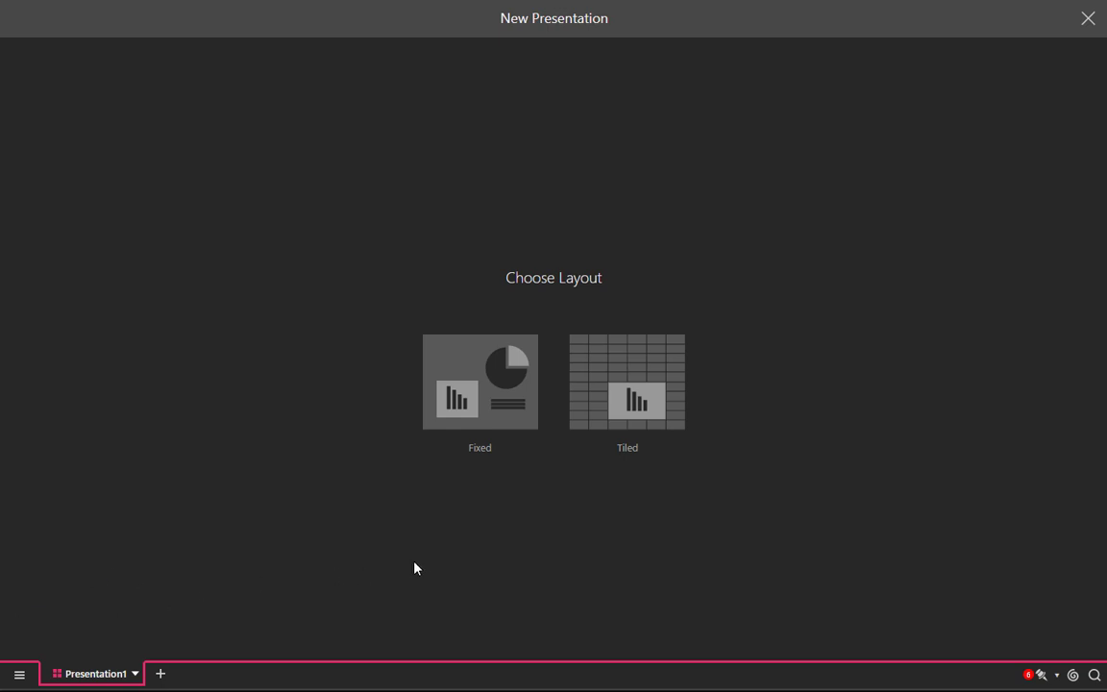
click(482, 396)
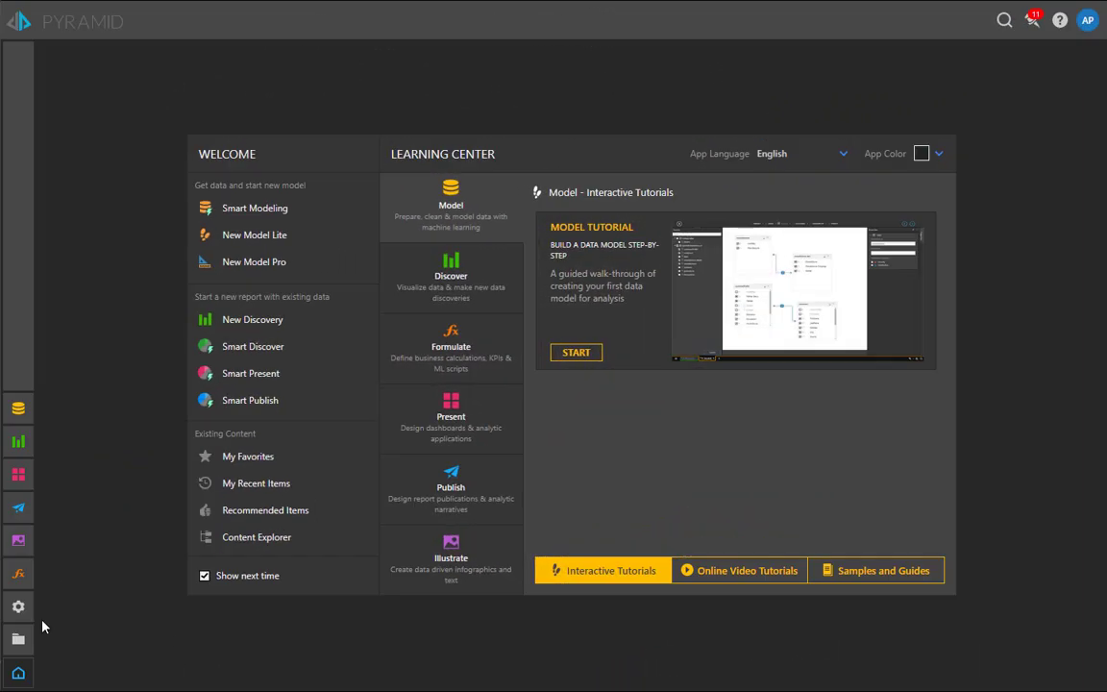
In the full client, create a new presentation with the Pyramid 2018 theme, Desktop device and Fixed layout
click(18, 475)
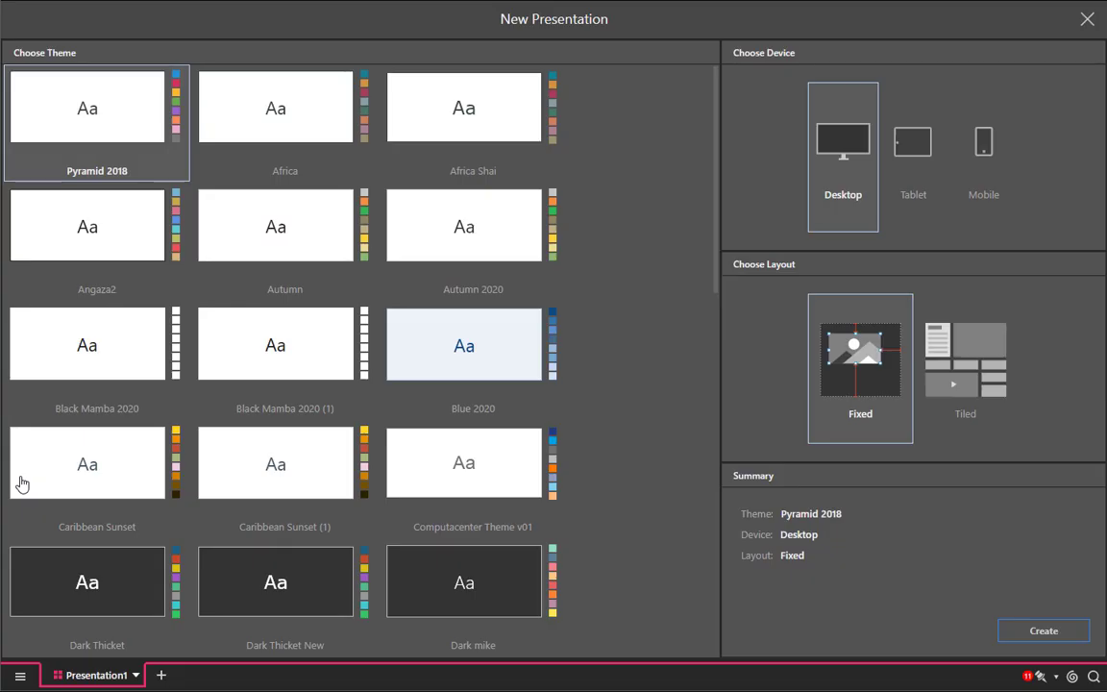
click(1043, 631)
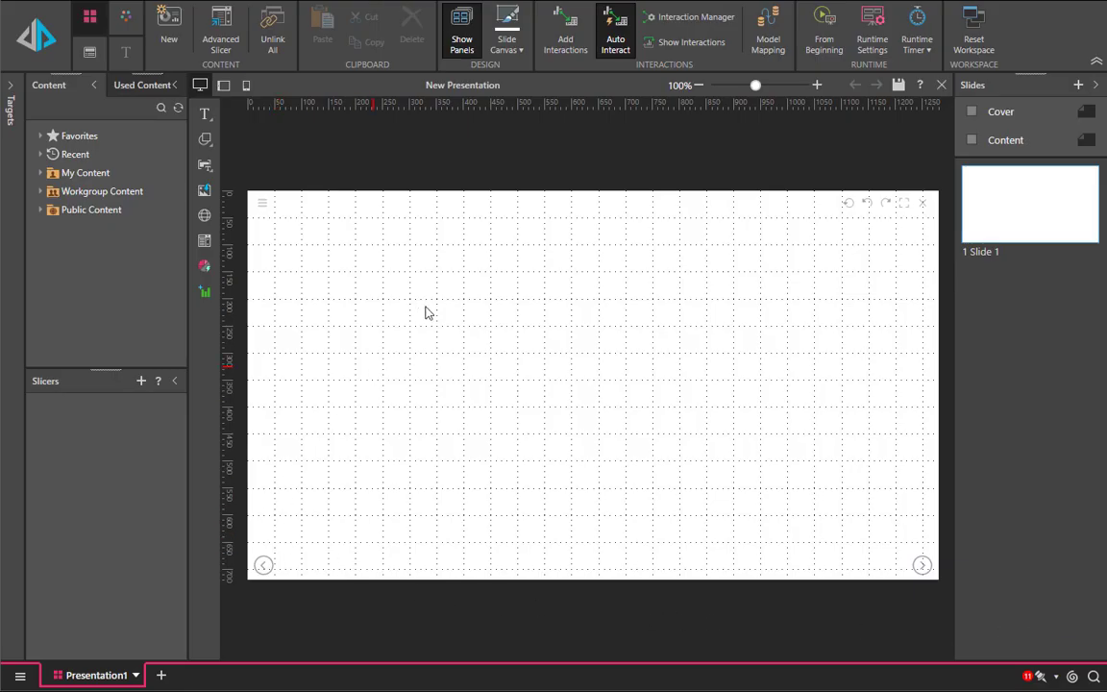
Examine the design, slide and text formatting tools available for the blank presentation
click(126, 19)
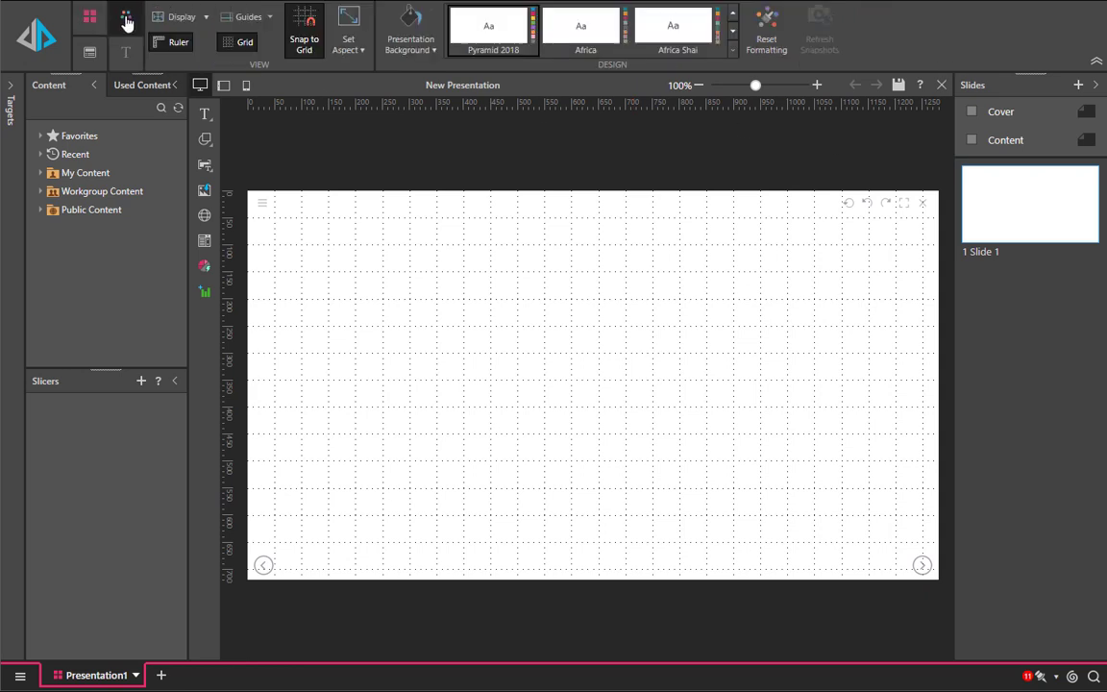
click(86, 53)
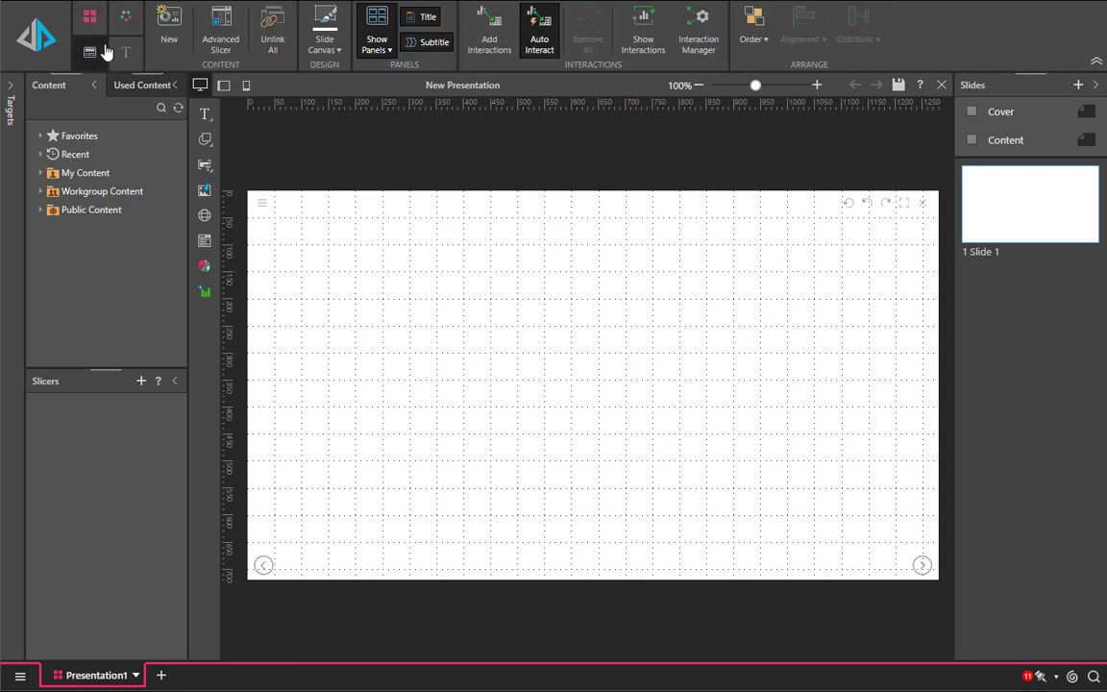
click(121, 51)
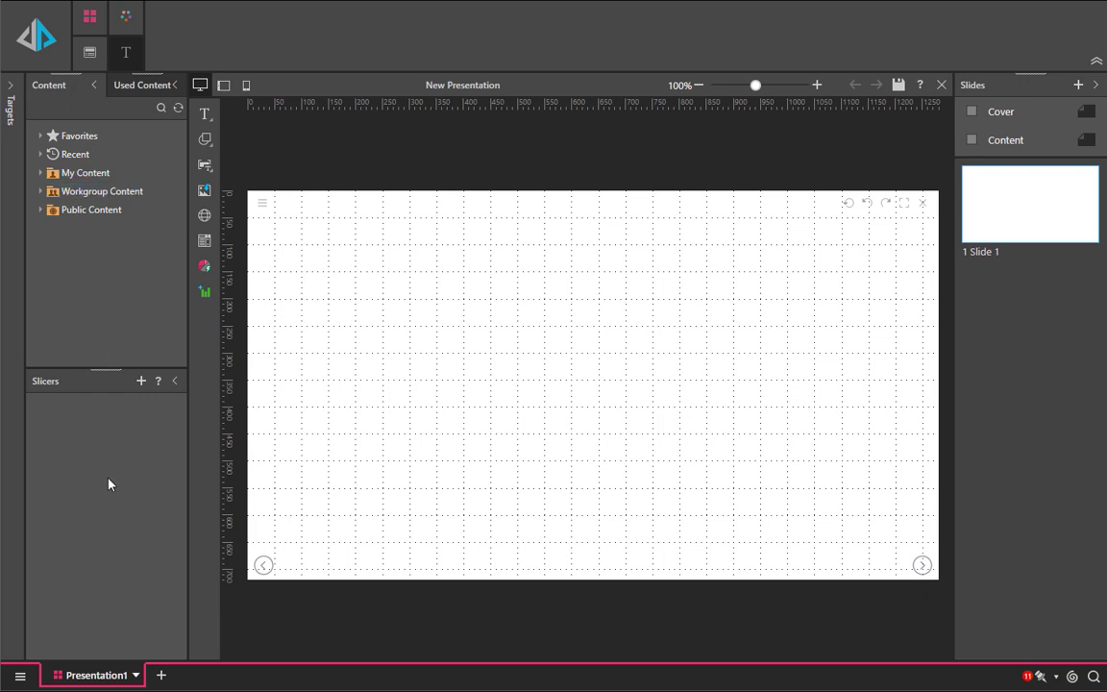
click(91, 19)
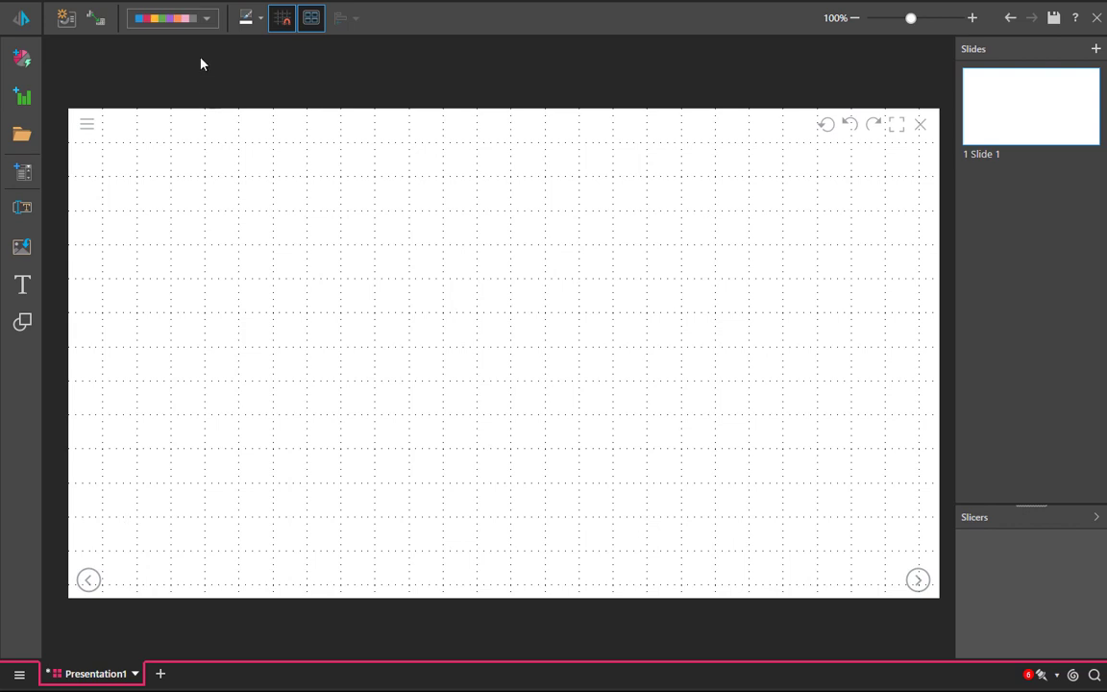
Apply the teal-and-orange theme to the Lite presentation and switch the slide from the cover layout to the content layout
click(206, 20)
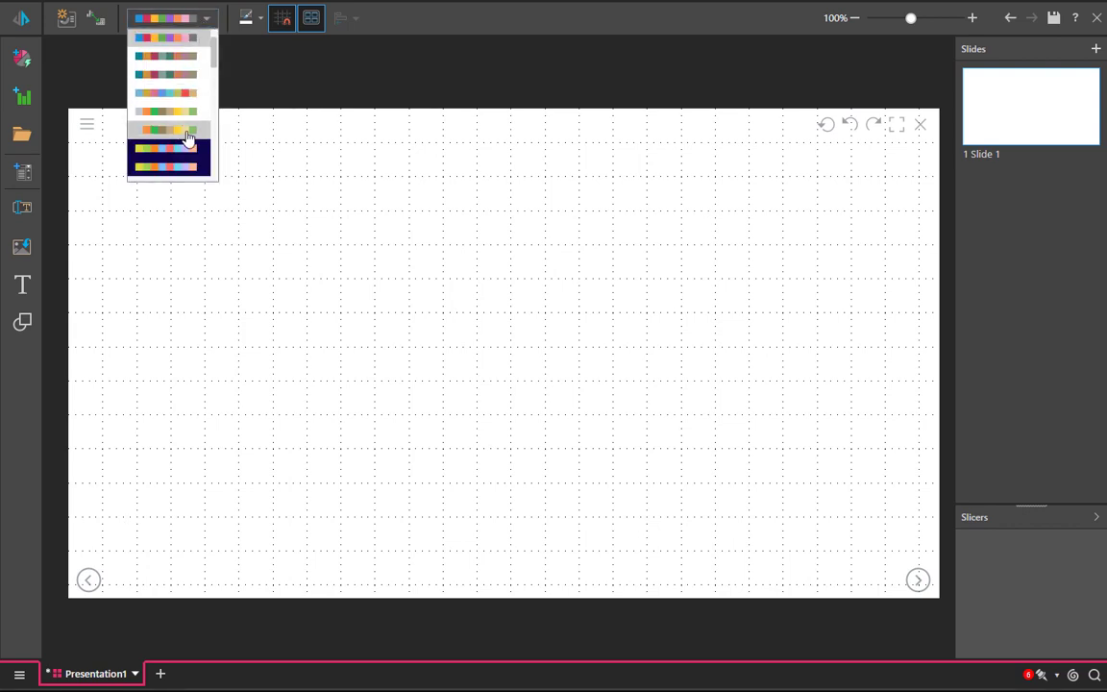
click(173, 66)
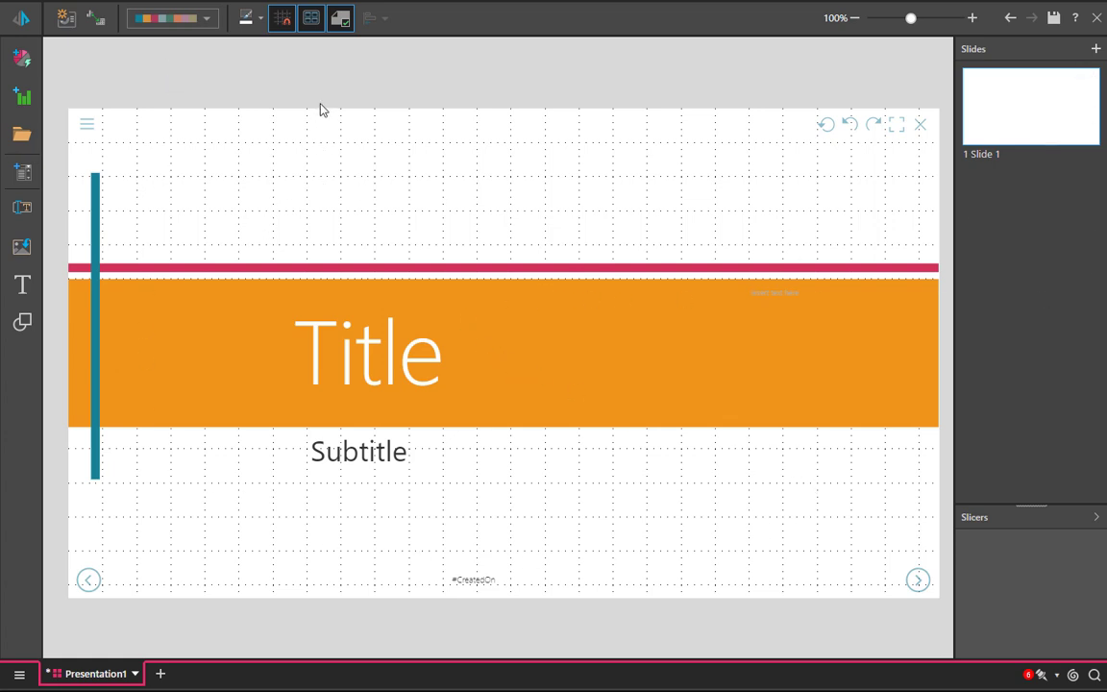
click(340, 20)
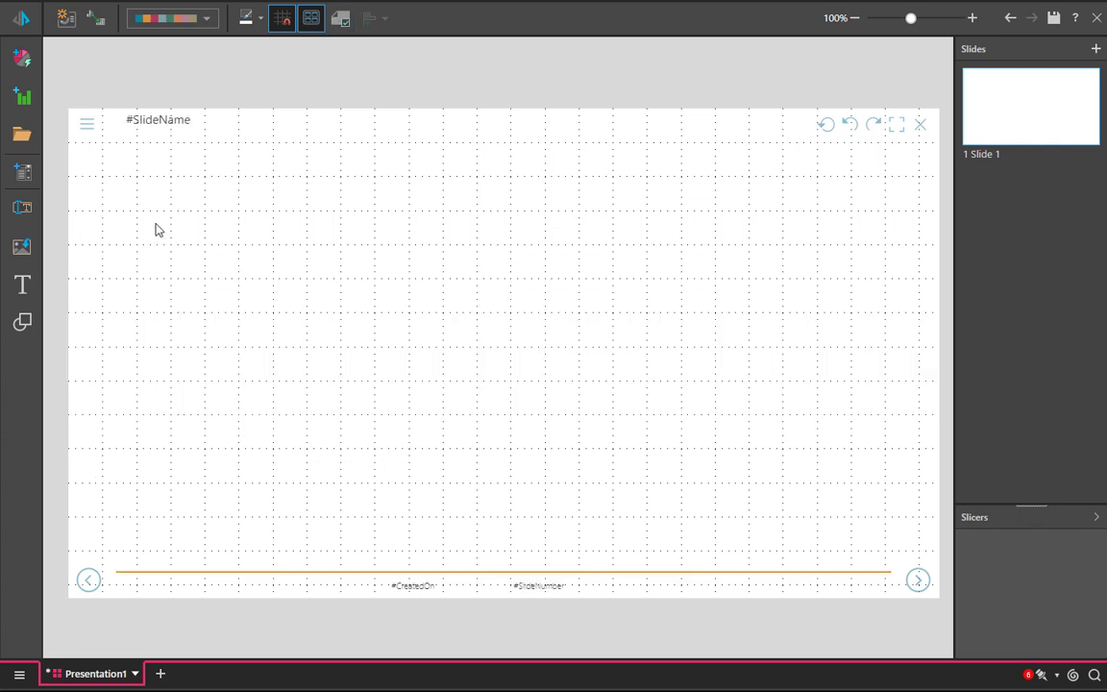
Add the recent demo1 discovery to the slide and enlarge it to fill the left half down to the footer line
click(23, 140)
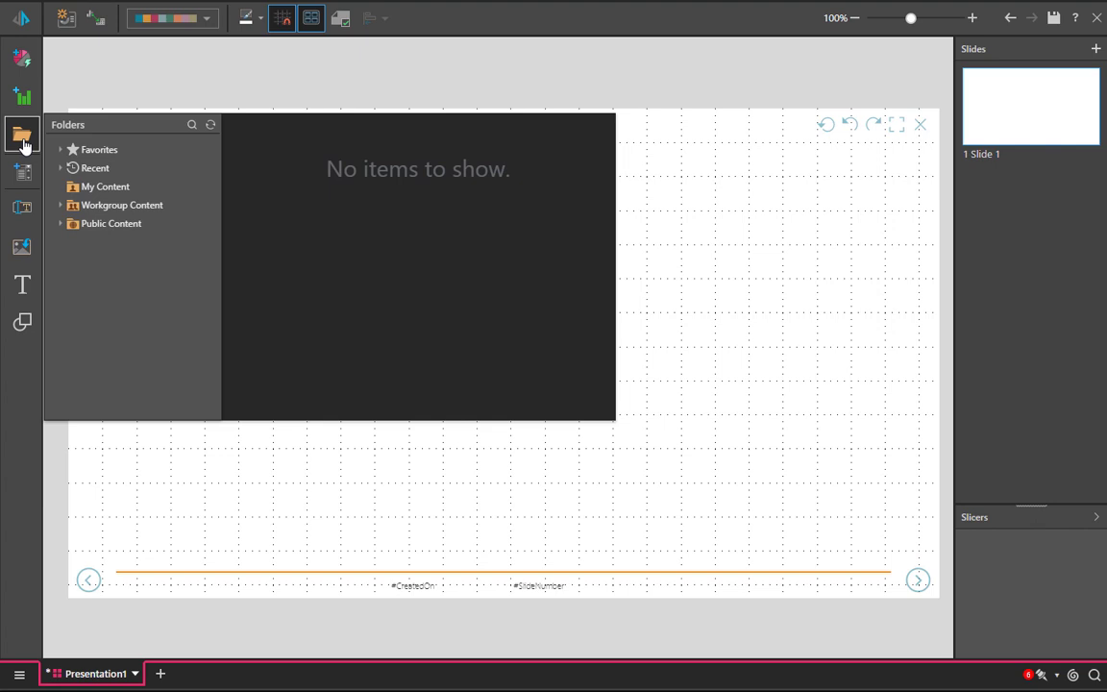
click(87, 169)
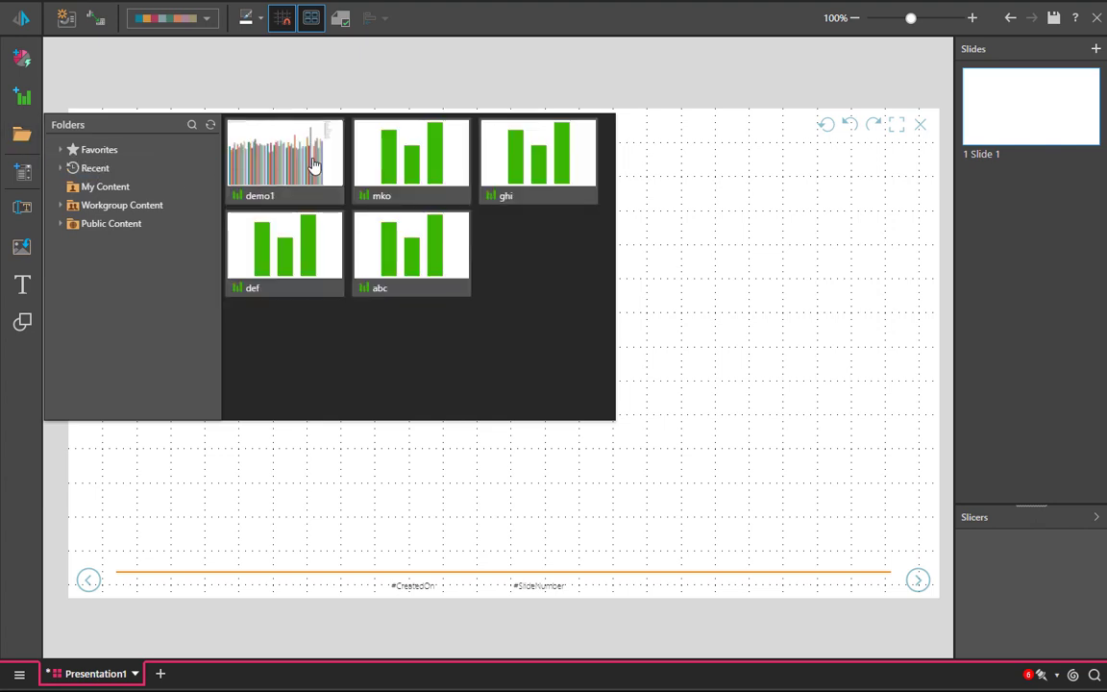
click(313, 166)
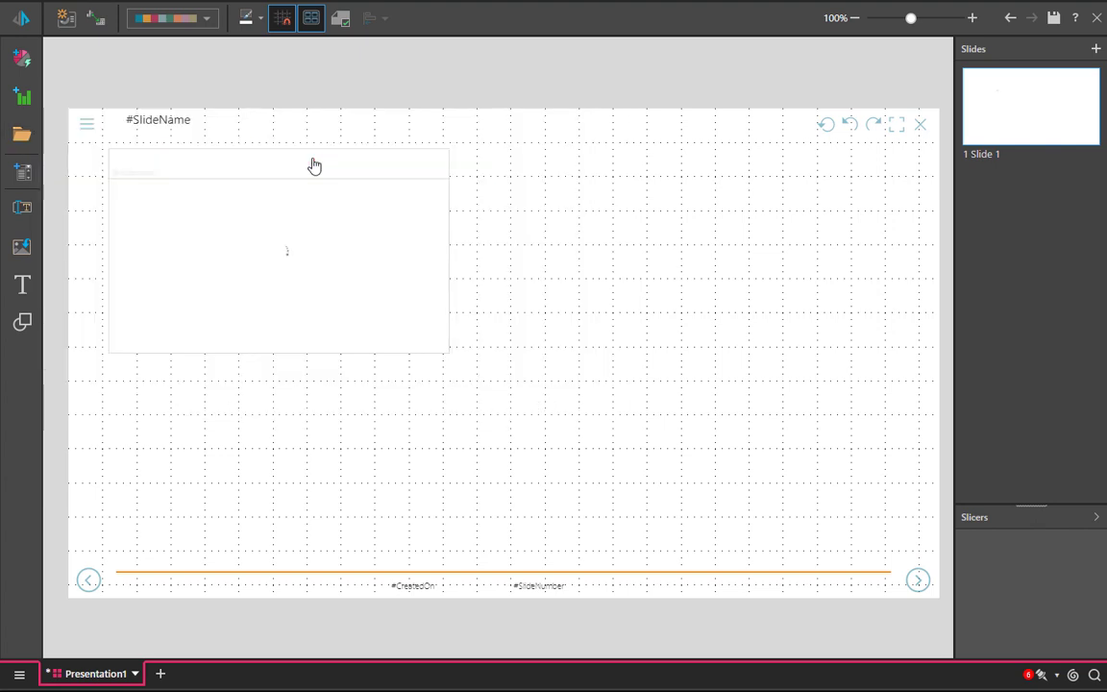
drag(447, 354, 470, 556)
drag(401, 534, 408, 534)
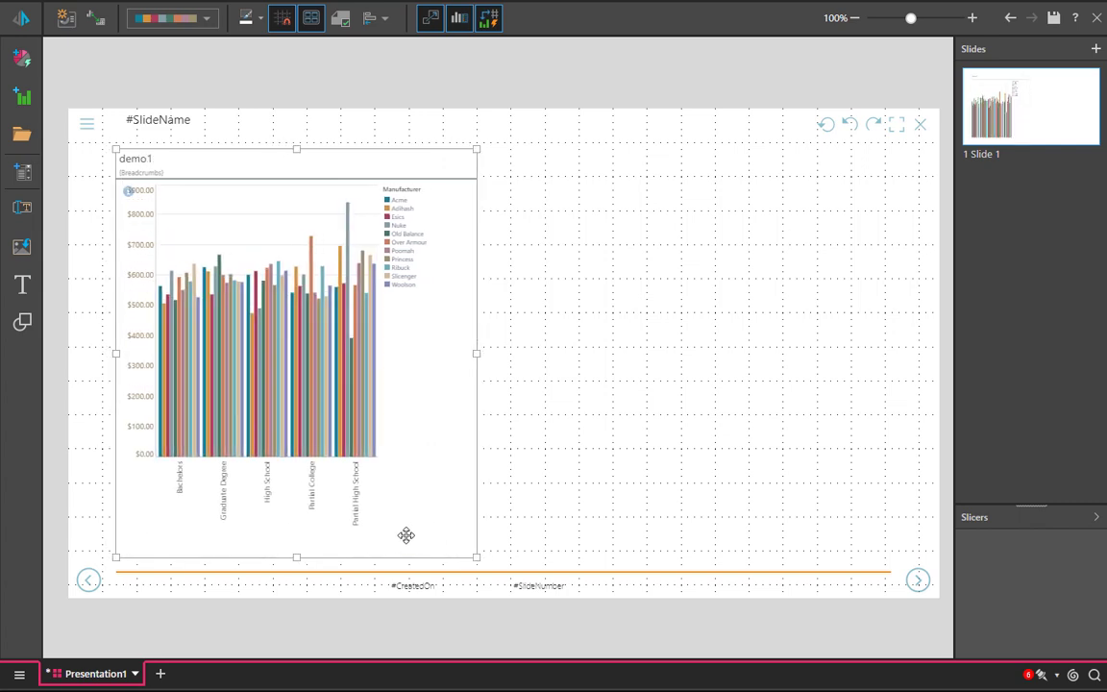
click(571, 299)
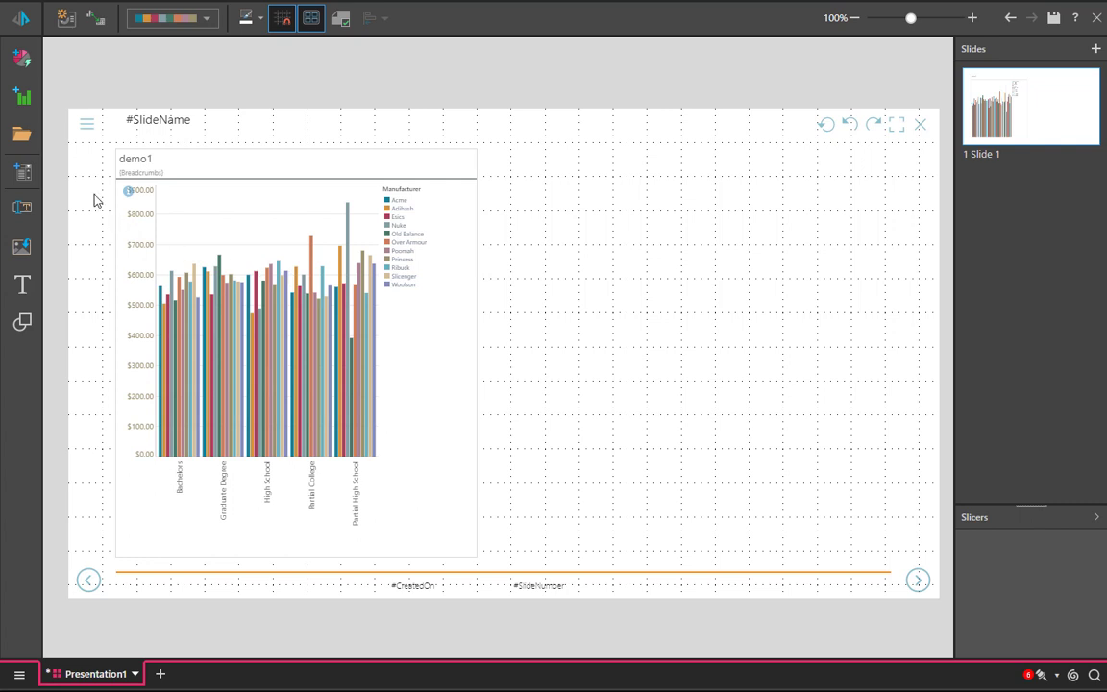
Start a Smart Present report on the SampleDemo model with the Sales and Margin values
click(23, 59)
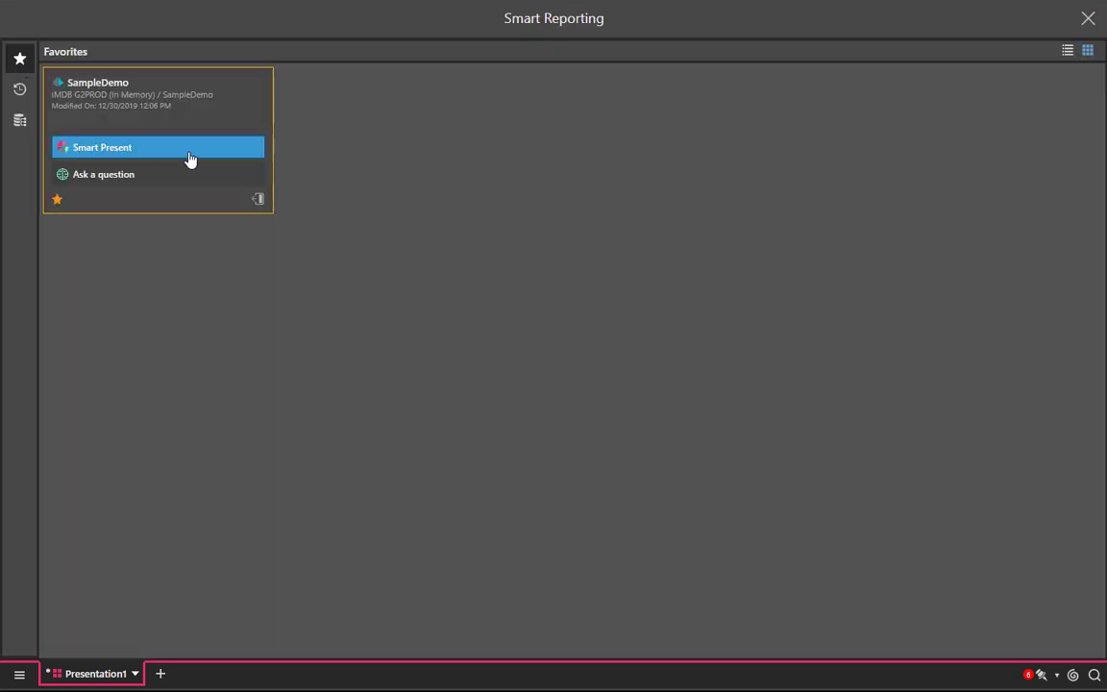
click(190, 159)
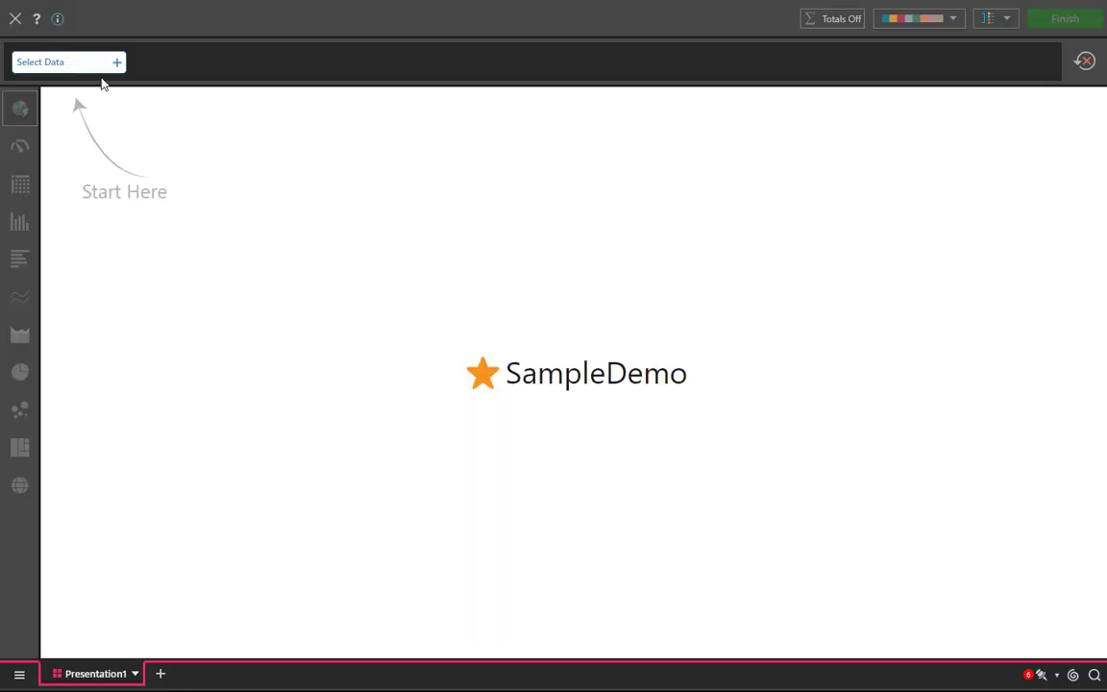
click(98, 67)
click(84, 160)
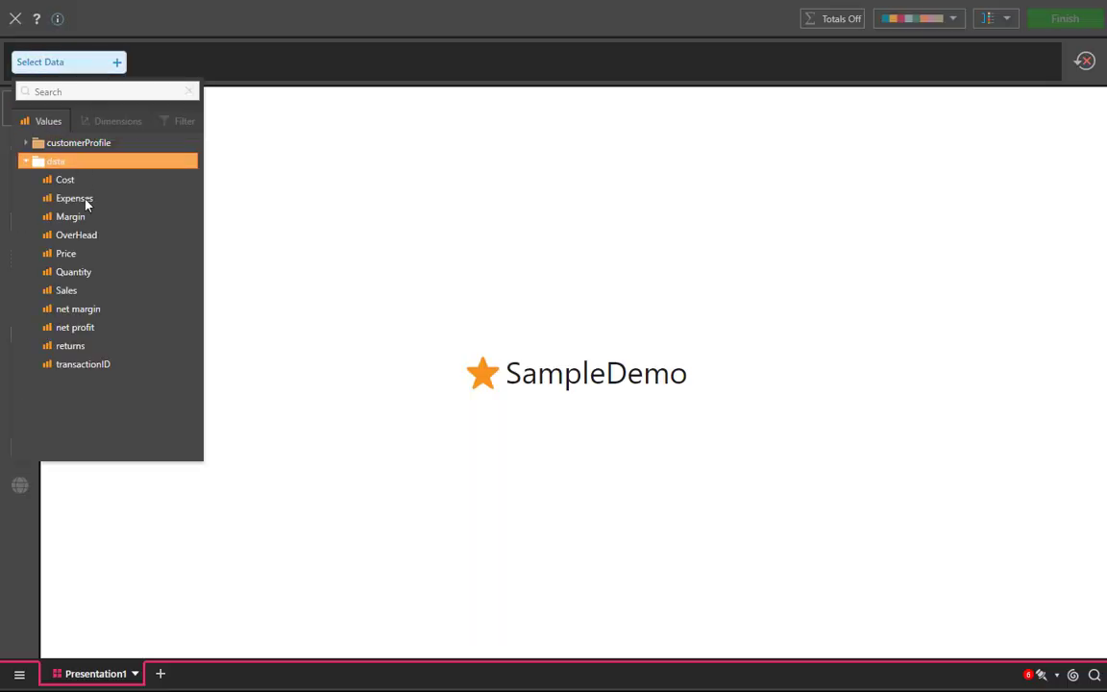
click(96, 292)
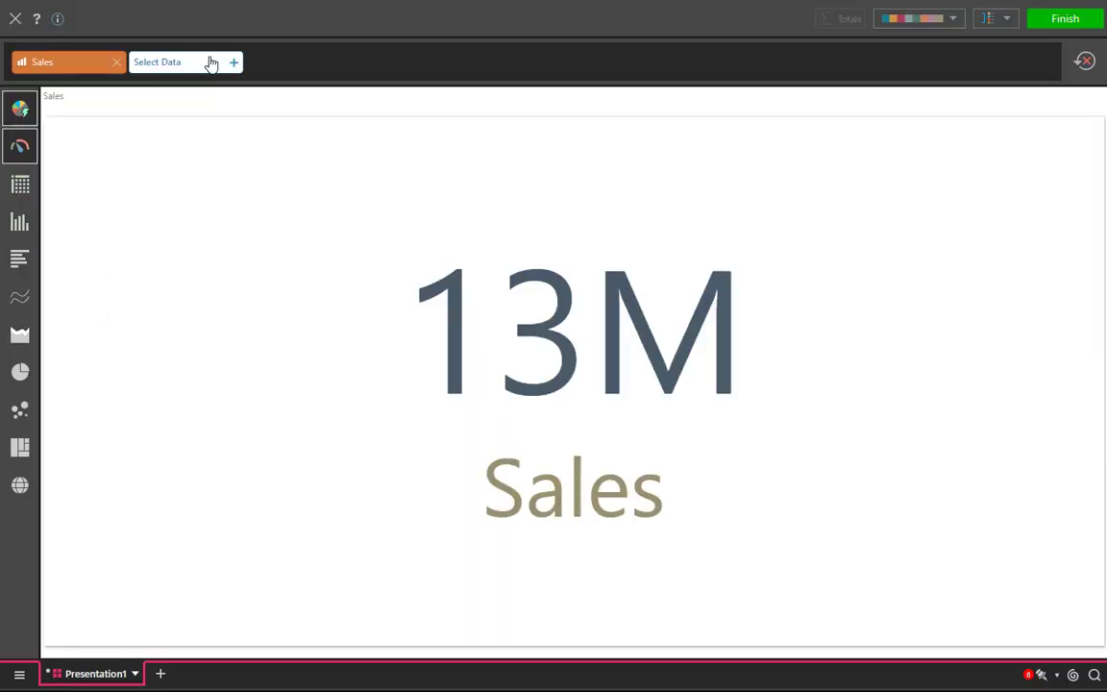
click(213, 71)
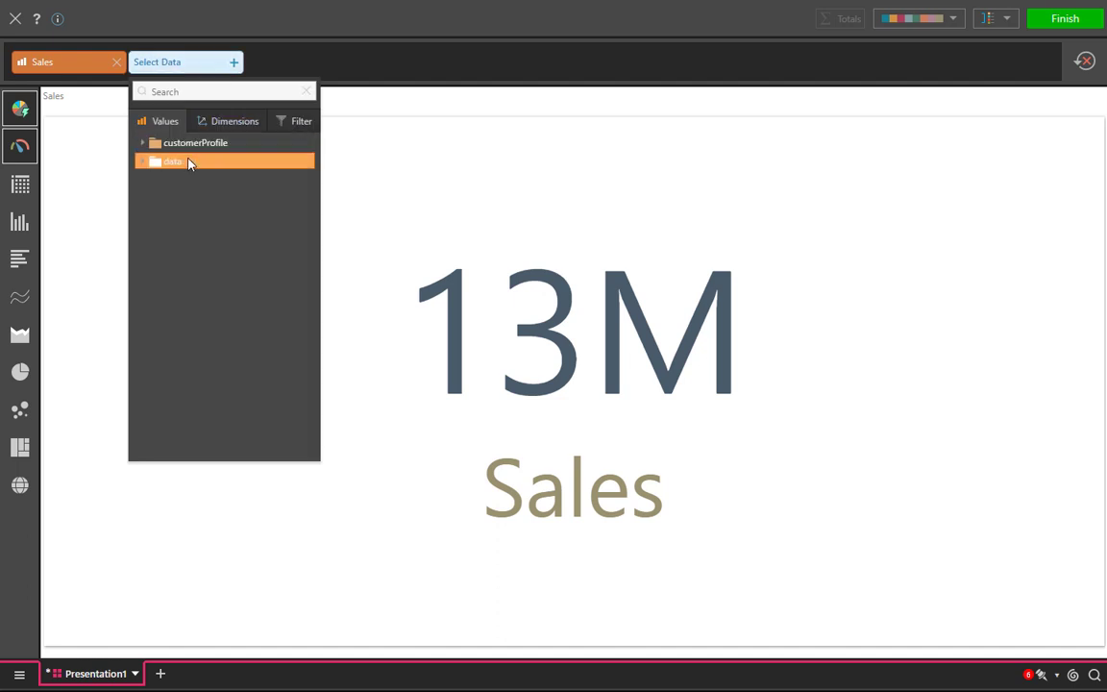
click(189, 164)
click(188, 216)
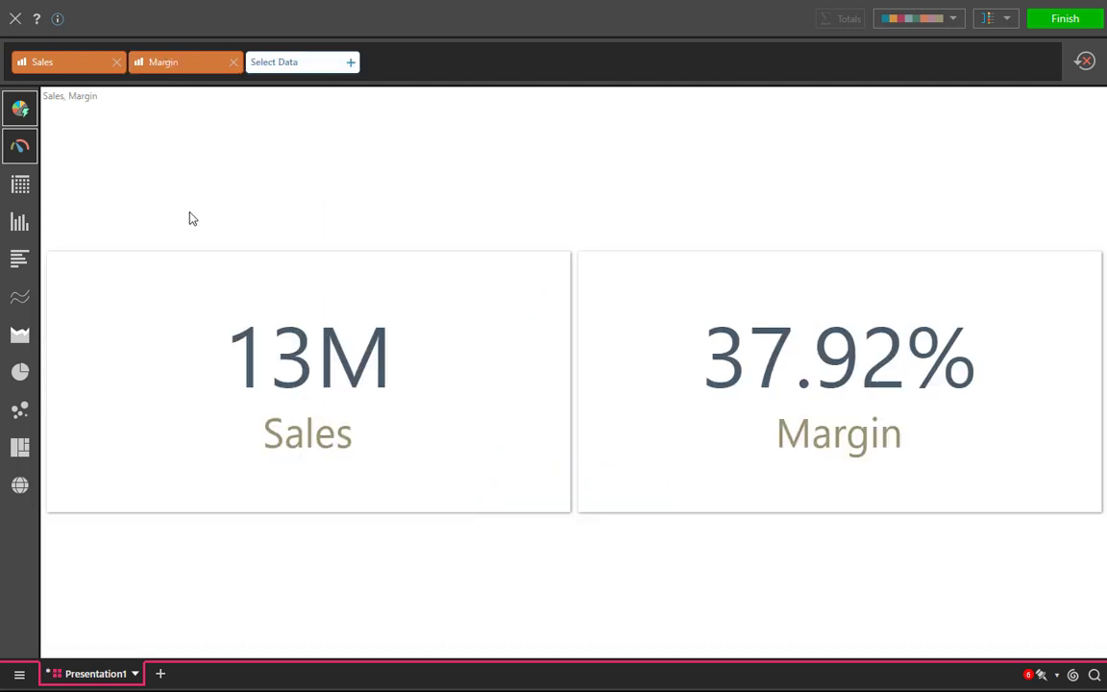
Add the Month level of dateKey from the data dimensions and show the report as a column chart
click(297, 67)
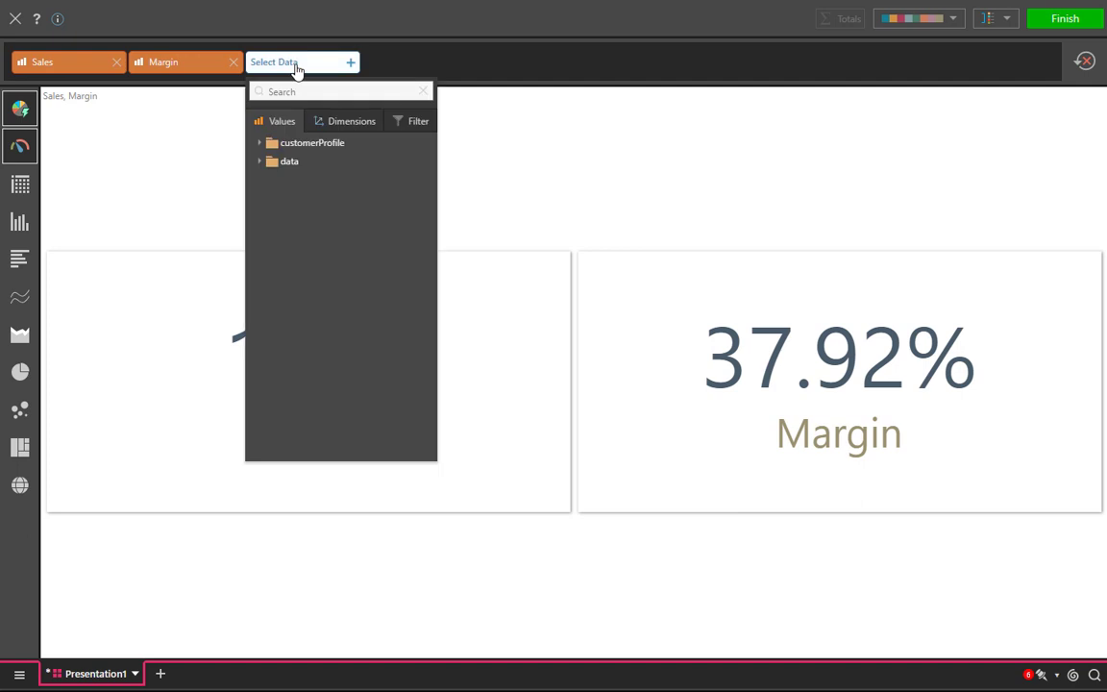
click(347, 132)
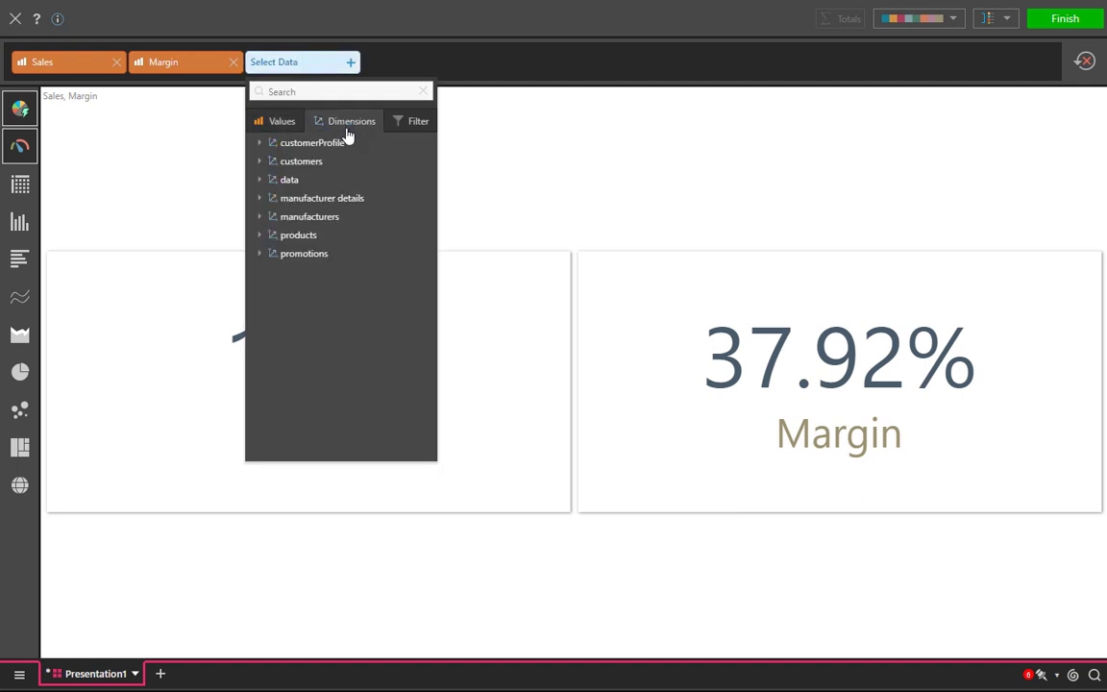
click(333, 181)
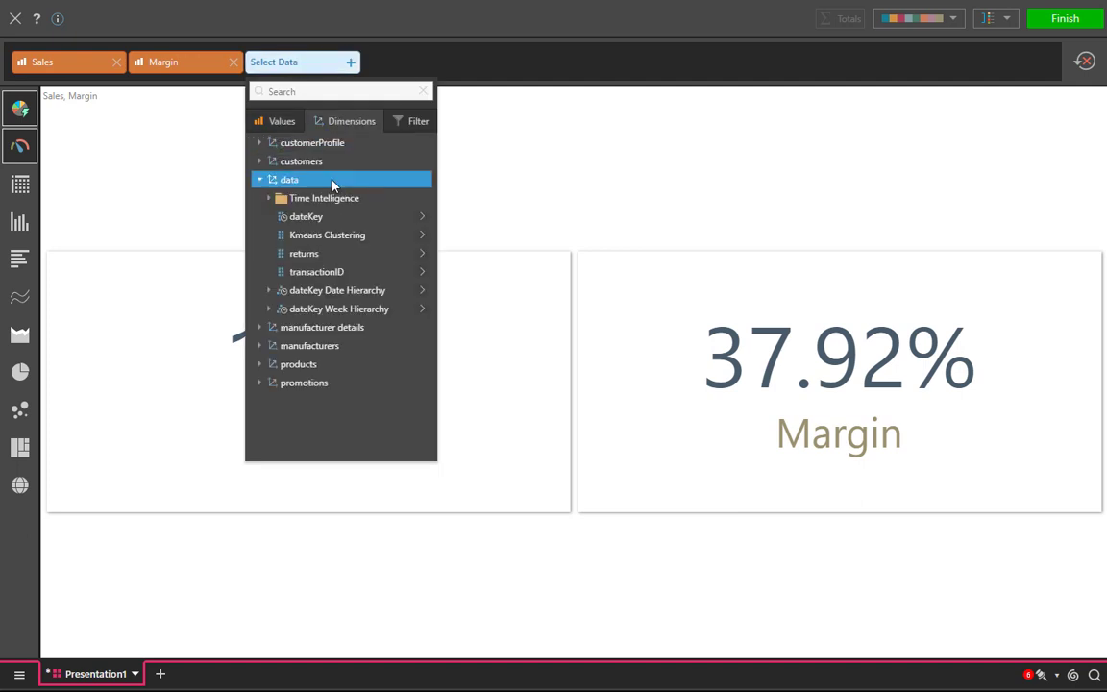
click(420, 220)
click(491, 229)
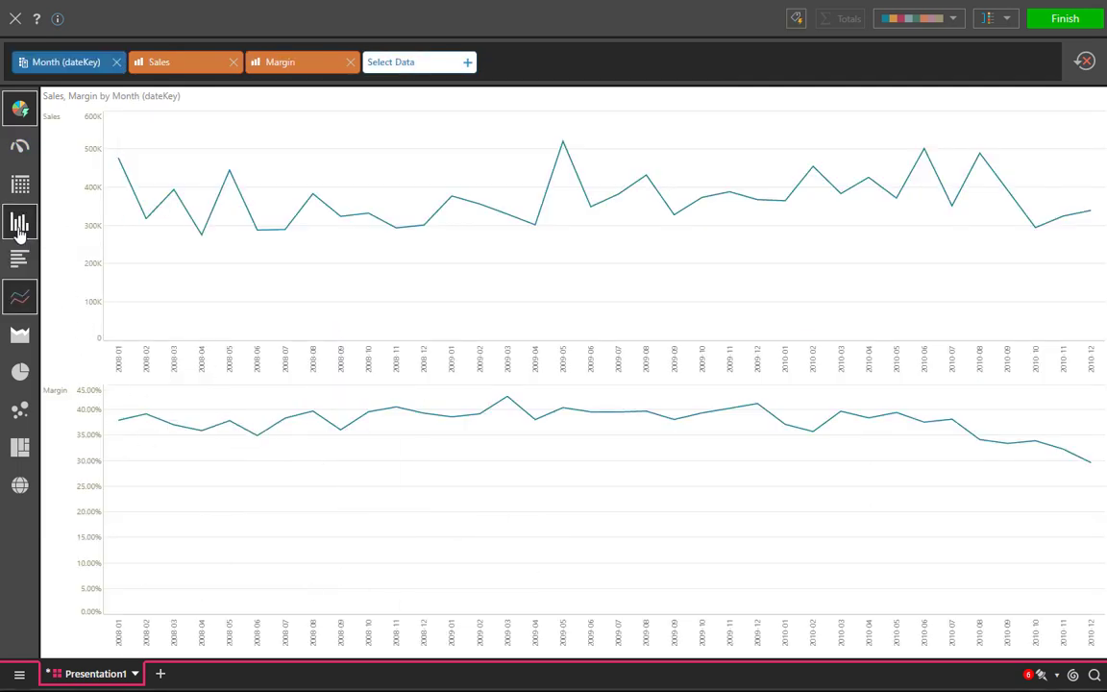
mouse_move(20, 222)
click(54, 223)
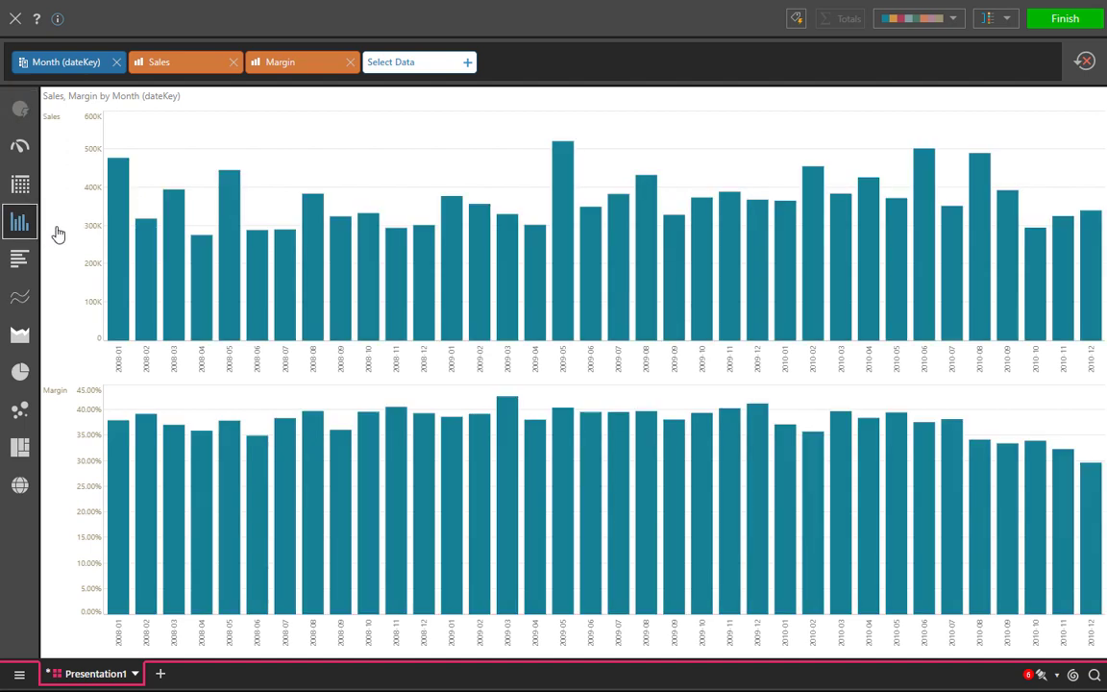
Add Gender from the customerProfile dimensions and change the visual to a stacked column chart
click(422, 62)
click(460, 123)
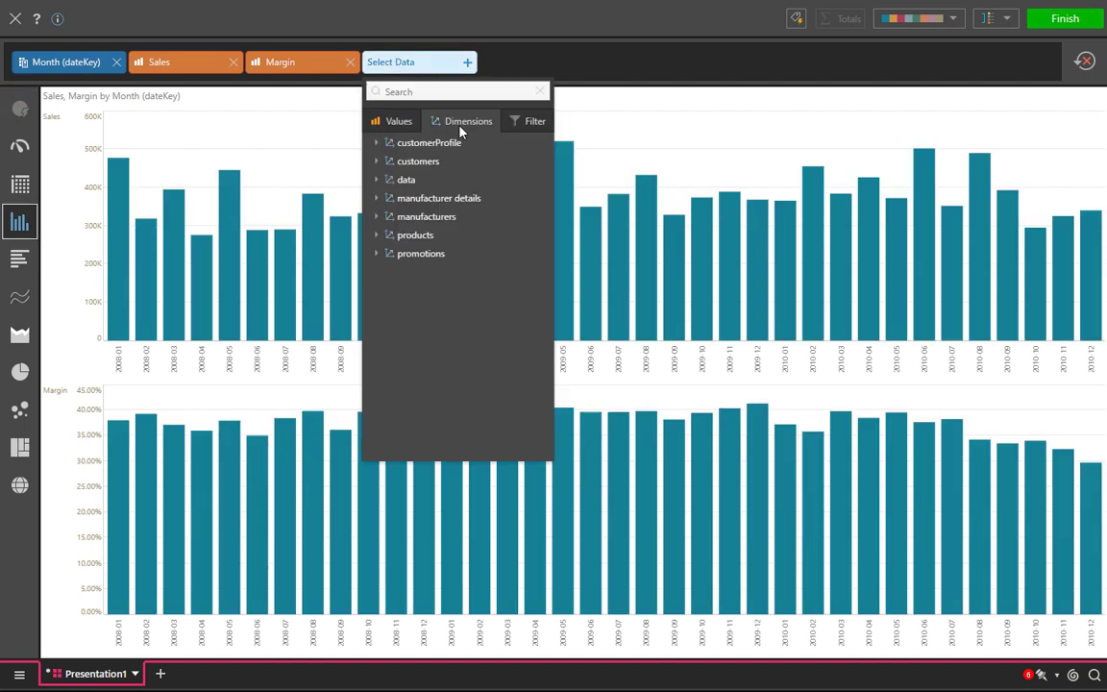
click(459, 144)
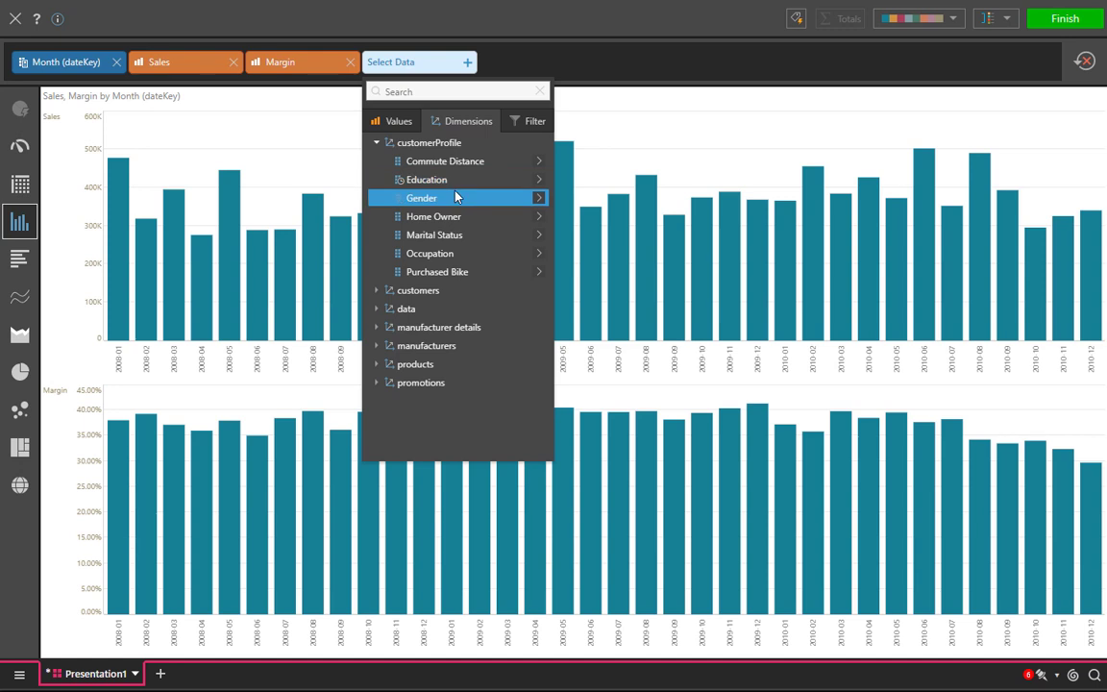
click(455, 197)
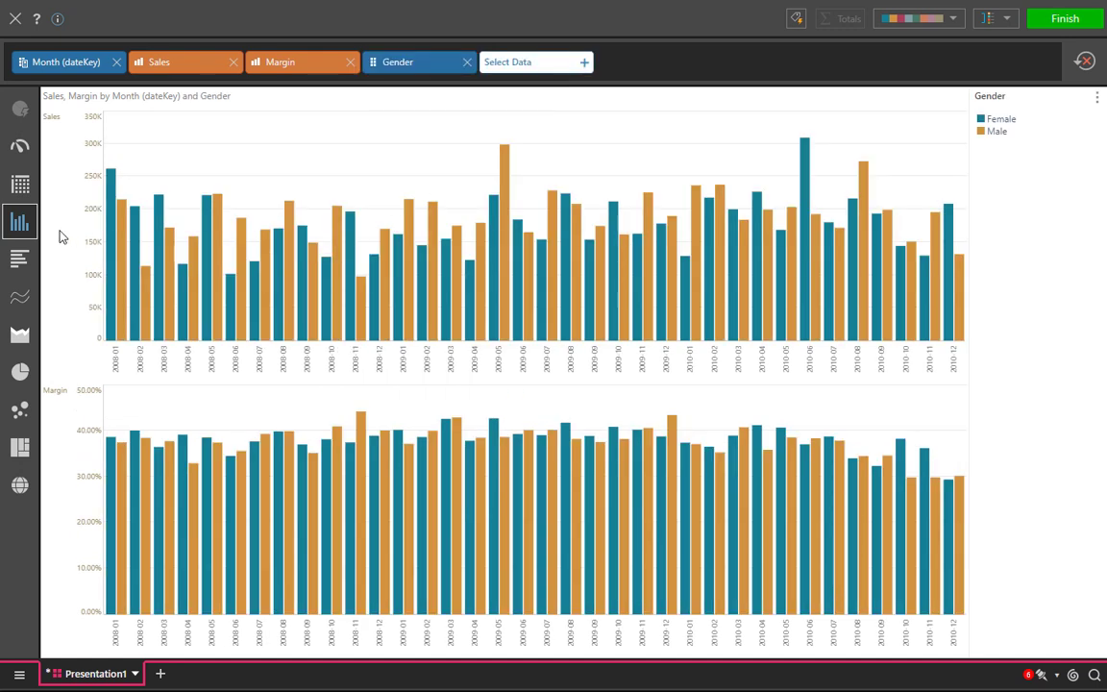
mouse_move(32, 233)
click(90, 225)
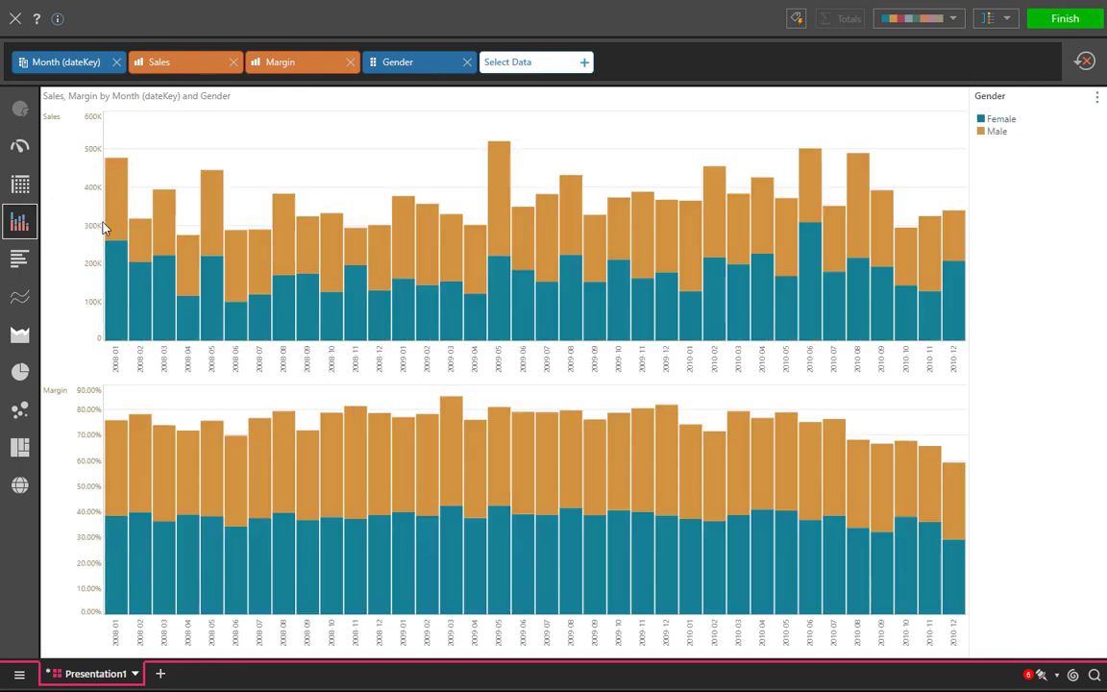
Finish the smart report and enlarge its chart on the slide down to the footer line and out to the footer's right end
click(797, 19)
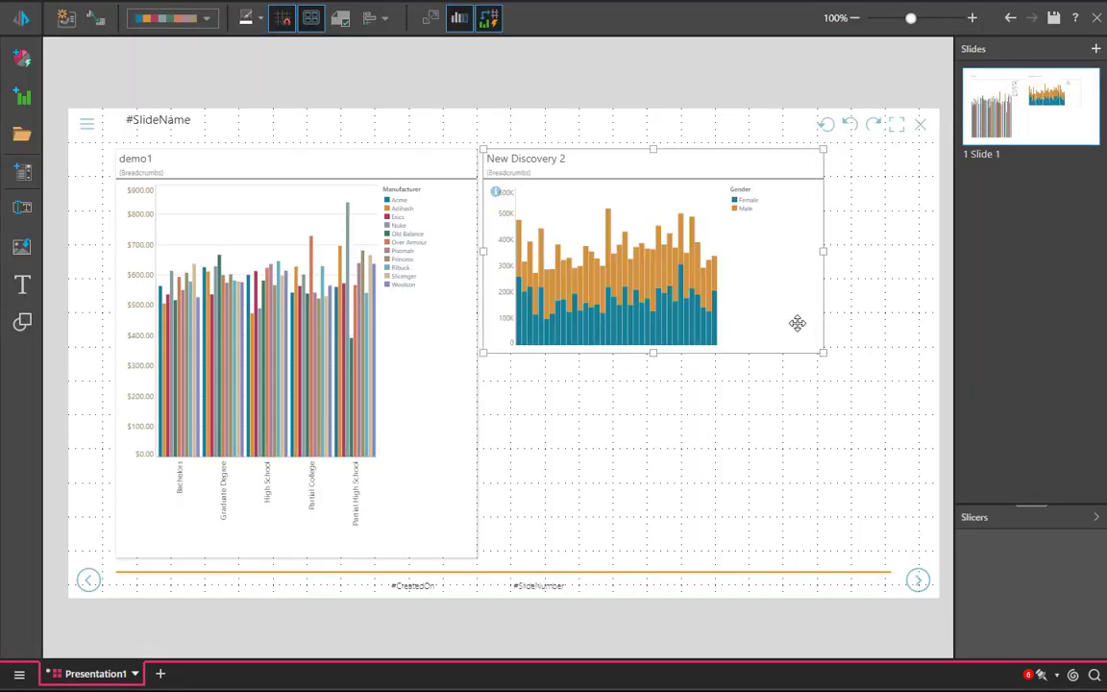
drag(653, 352, 650, 557)
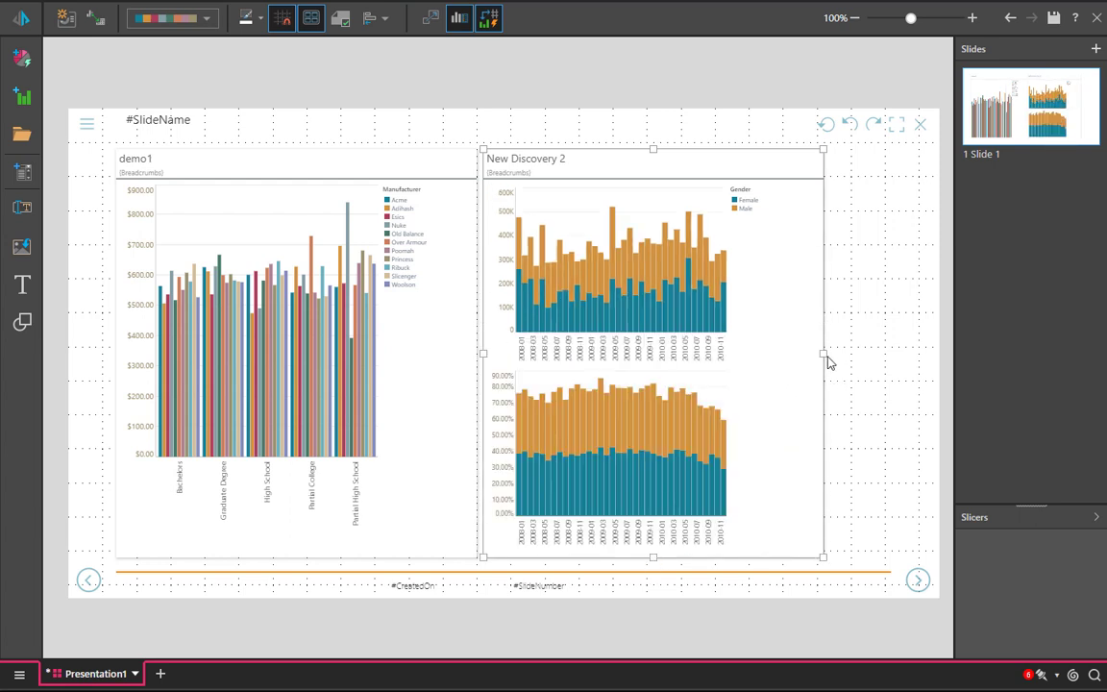
drag(828, 353, 888, 353)
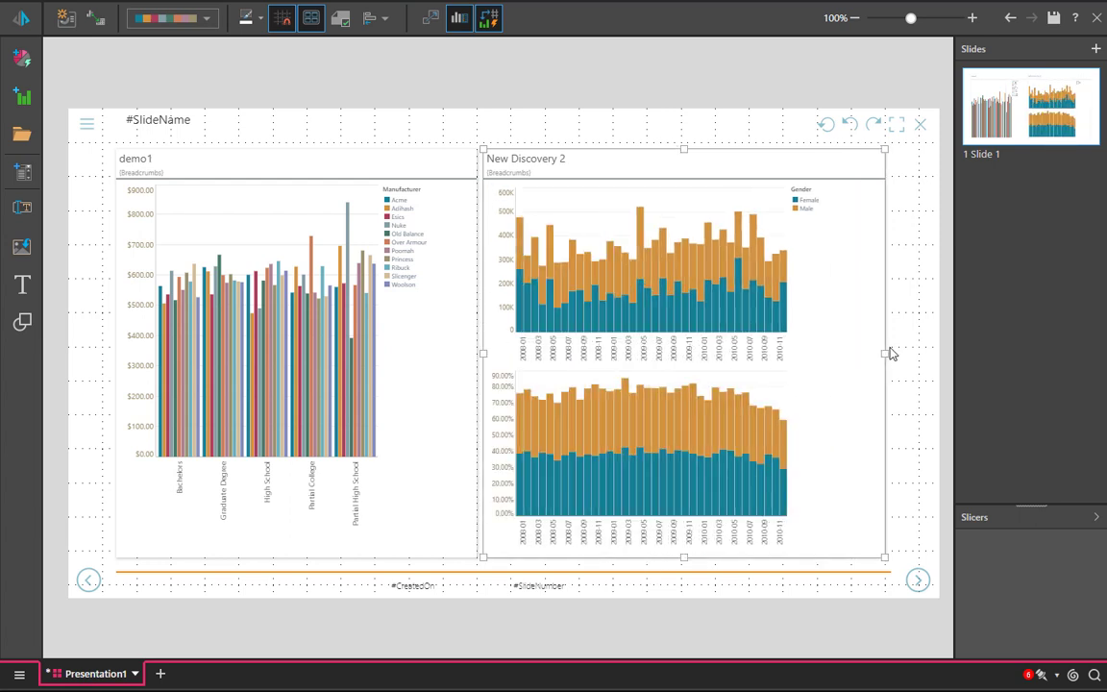
click(910, 361)
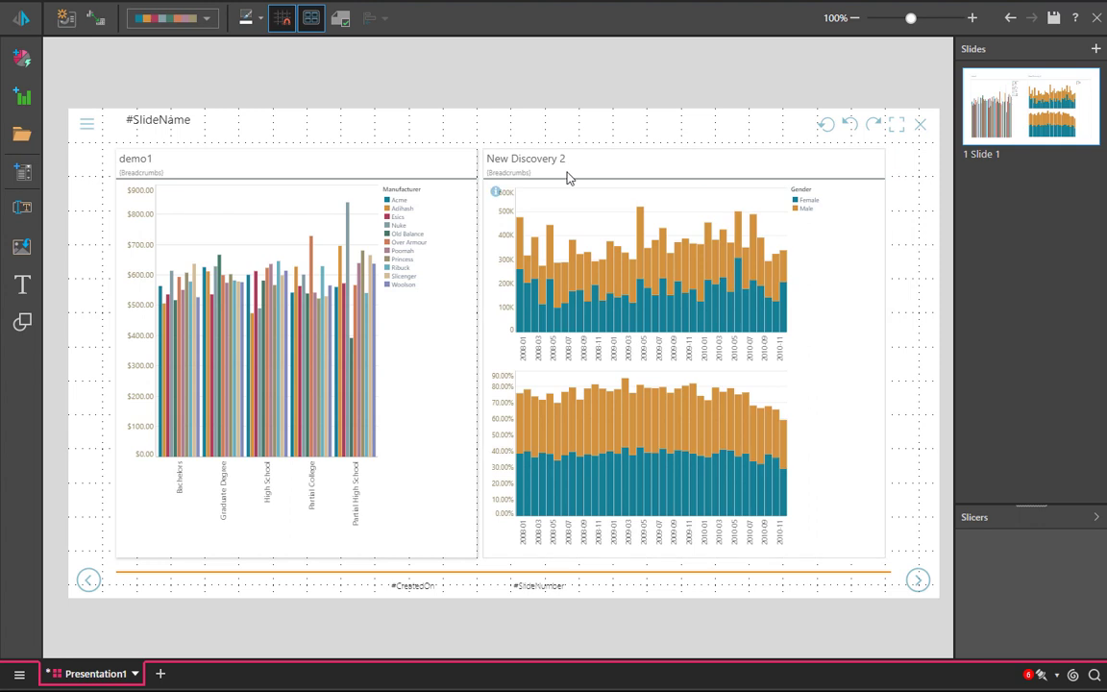
Add a Promotion Category slicer from the SampleDemo promotions dimensions and place it in the slide header beside the navigation icons
click(26, 178)
click(79, 242)
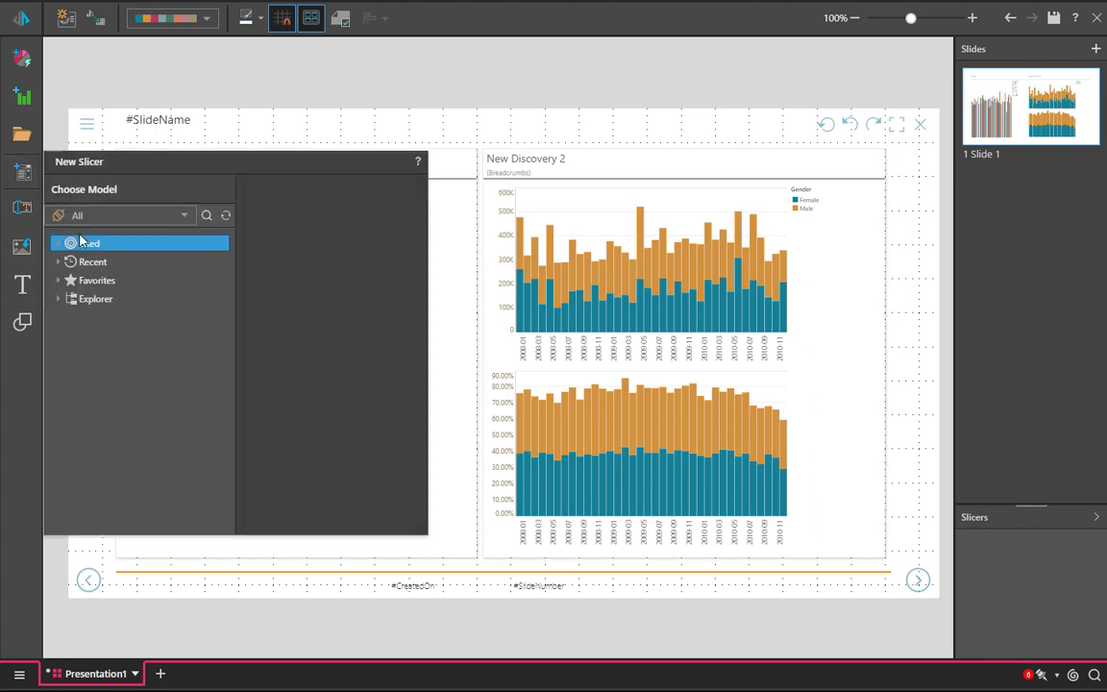
click(86, 265)
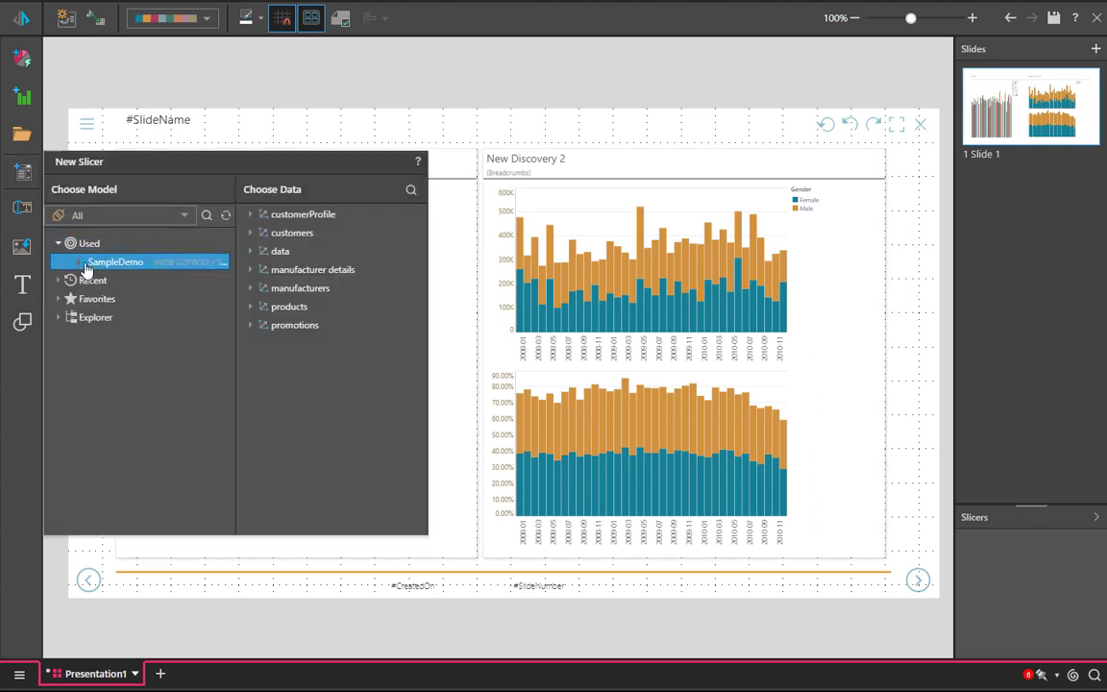
click(309, 329)
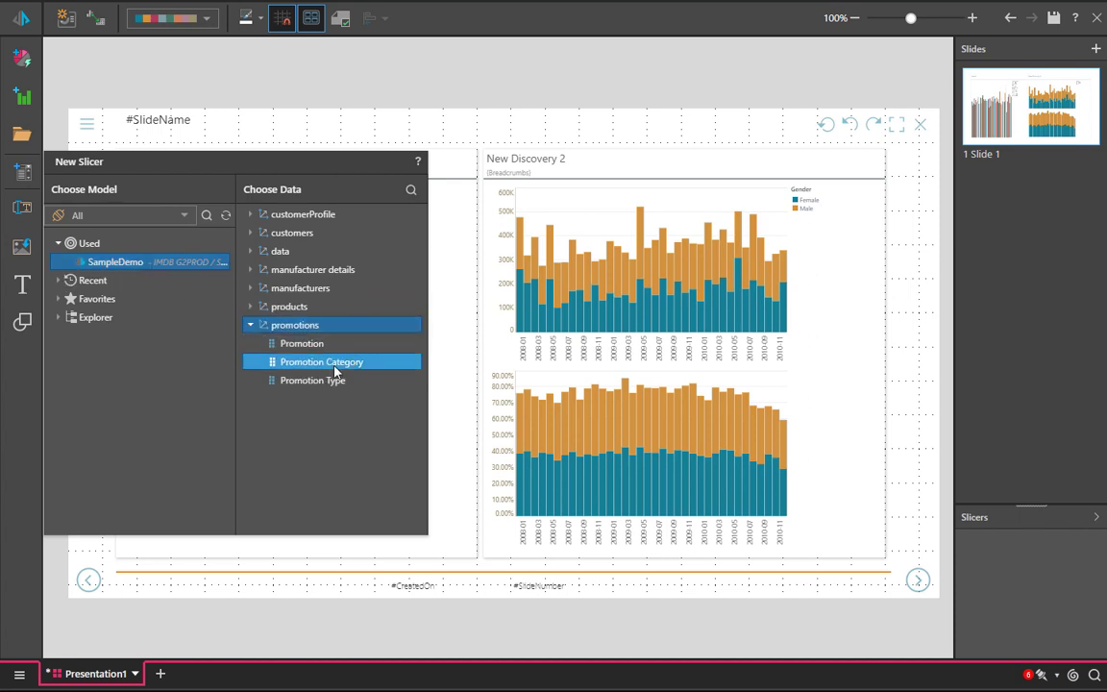
click(336, 371)
drag(161, 114, 749, 118)
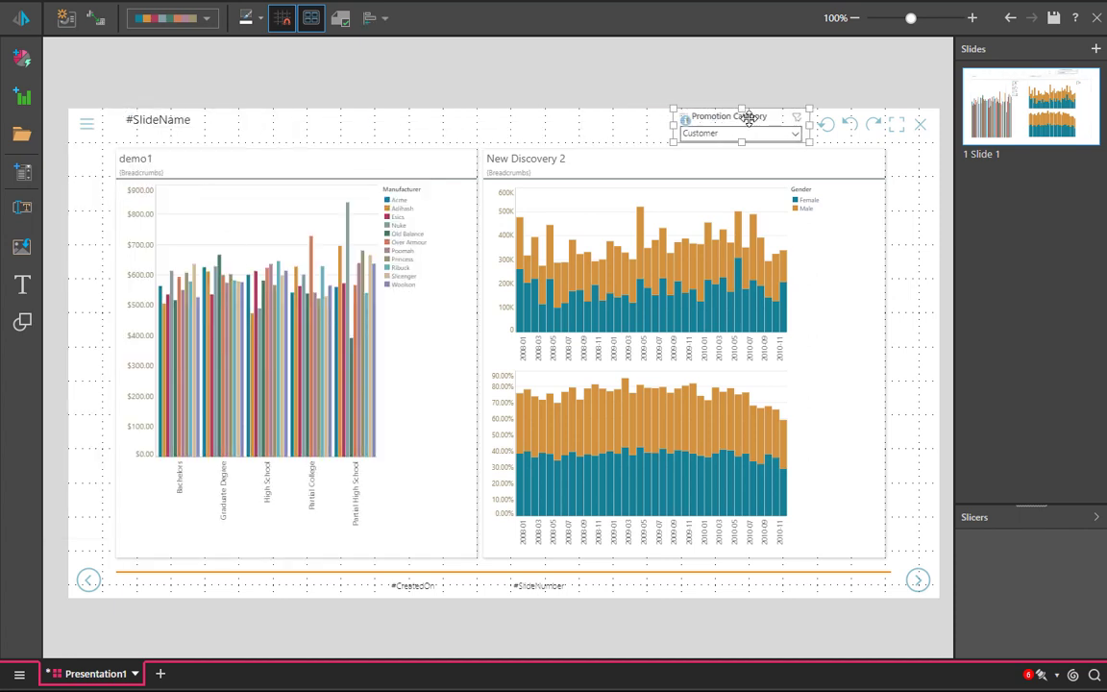
click(580, 128)
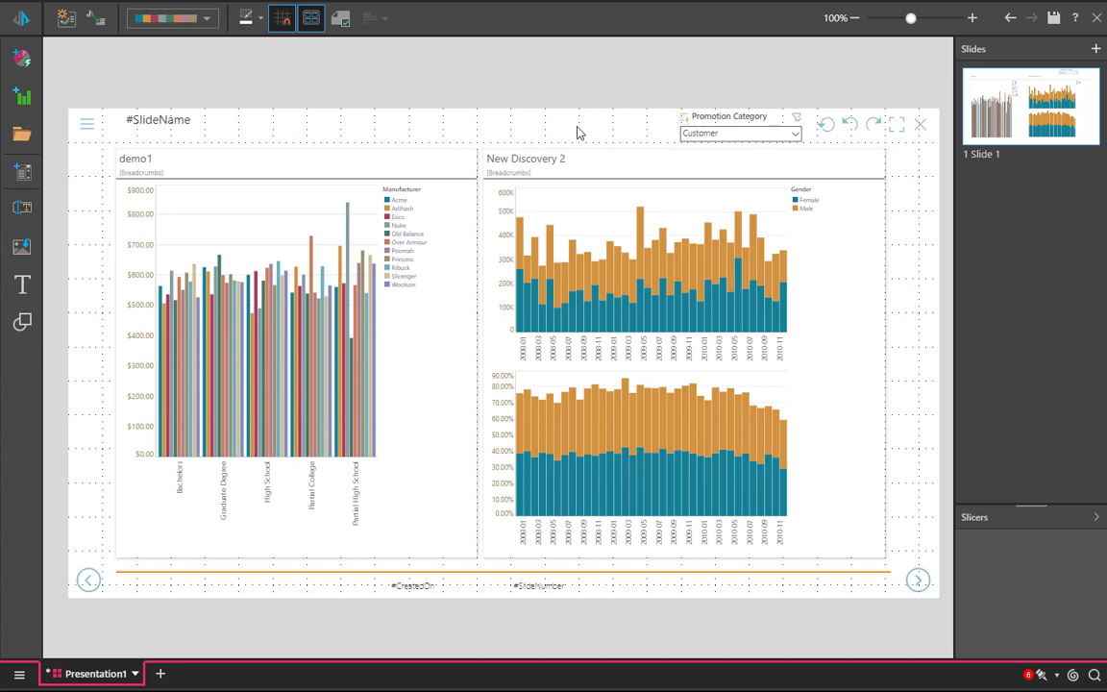
Add a second slide and insert a text box with the Lorem ipsum paragraph below the slide name
right_click(982, 171)
click(999, 187)
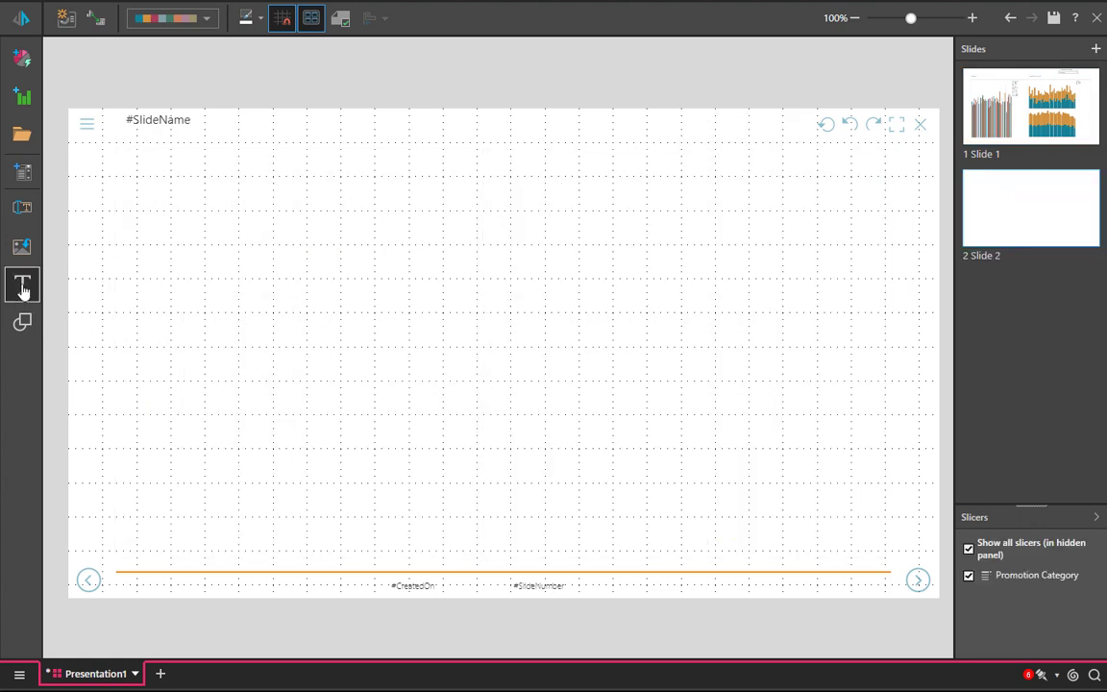
drag(23, 286, 447, 248)
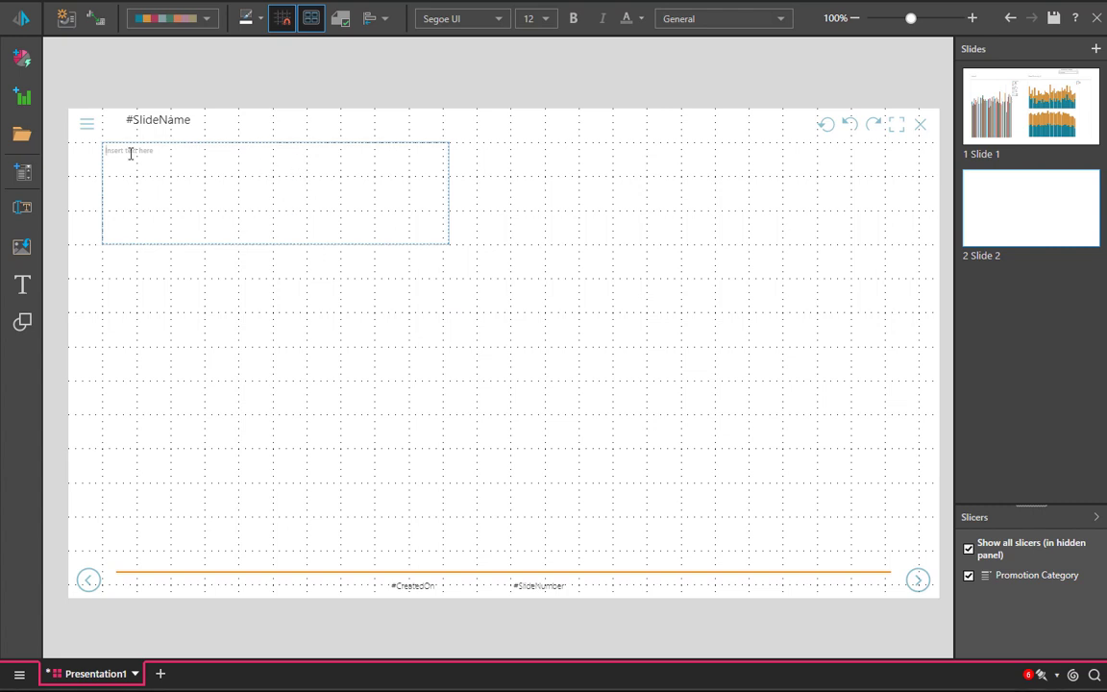
text(Lorem ipsum dolor sit amet, consectetur adipiscing elit. Pellentesque vulputate risus sit amet metus tincidunt. Nam et fermentum sem. Duis porta lacinia nibh, pellentesque dictum tellus dictum semper. Ut eget leo ligula. Sed ac quam nec elit luctus maximus. Cras tempor nisl lectus, scelerisque volutpat augue posuere id. Etiam massa felis, gravida at placerat eget, sodales a leo. Nullam non dolor sollicitudin, volutpat nunc ut, luctus sapien. Nullam rhoncus augue turpis, vel mattis ex rutrum a.)
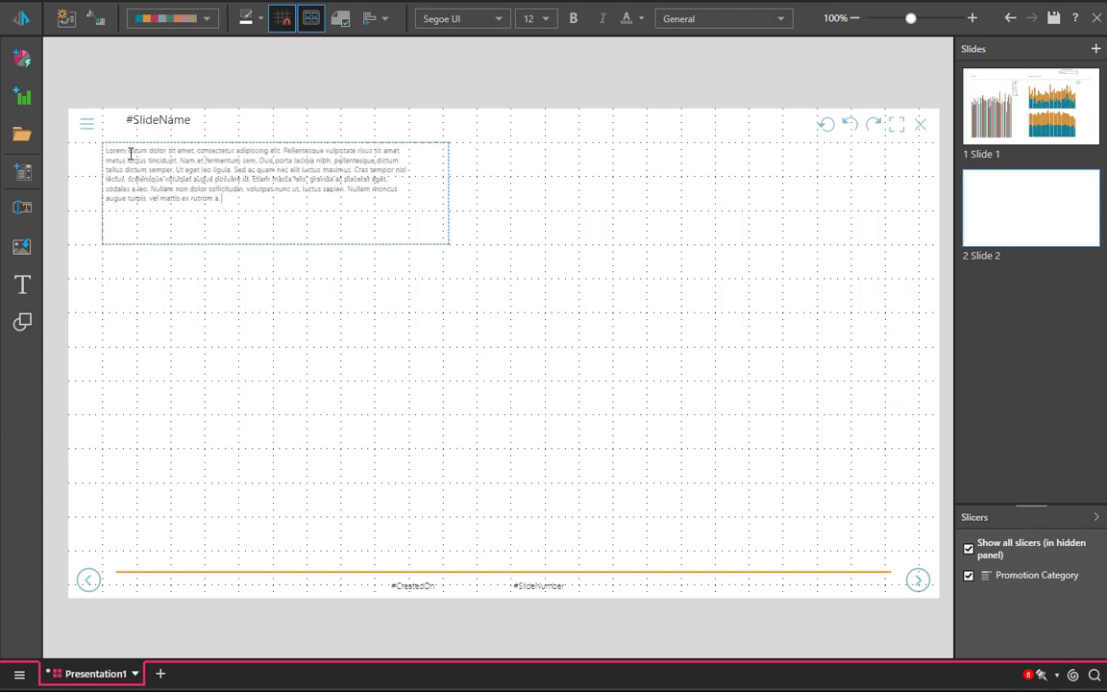
click(355, 288)
Apply the General text style to the Lorem ipsum text box
click(322, 190)
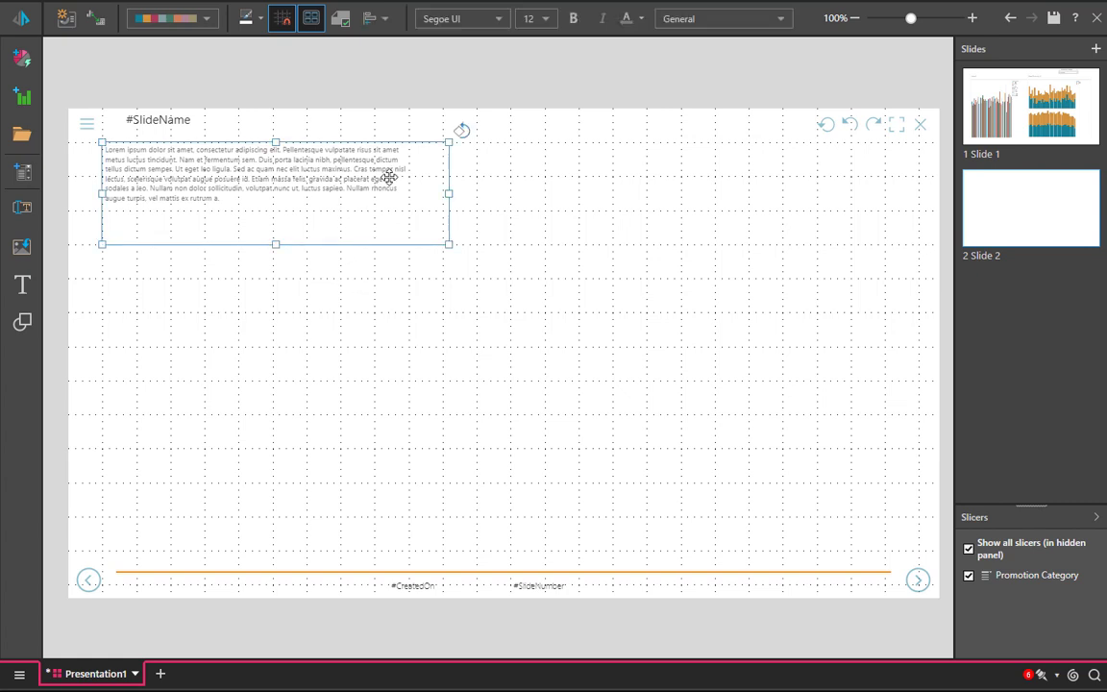
click(788, 22)
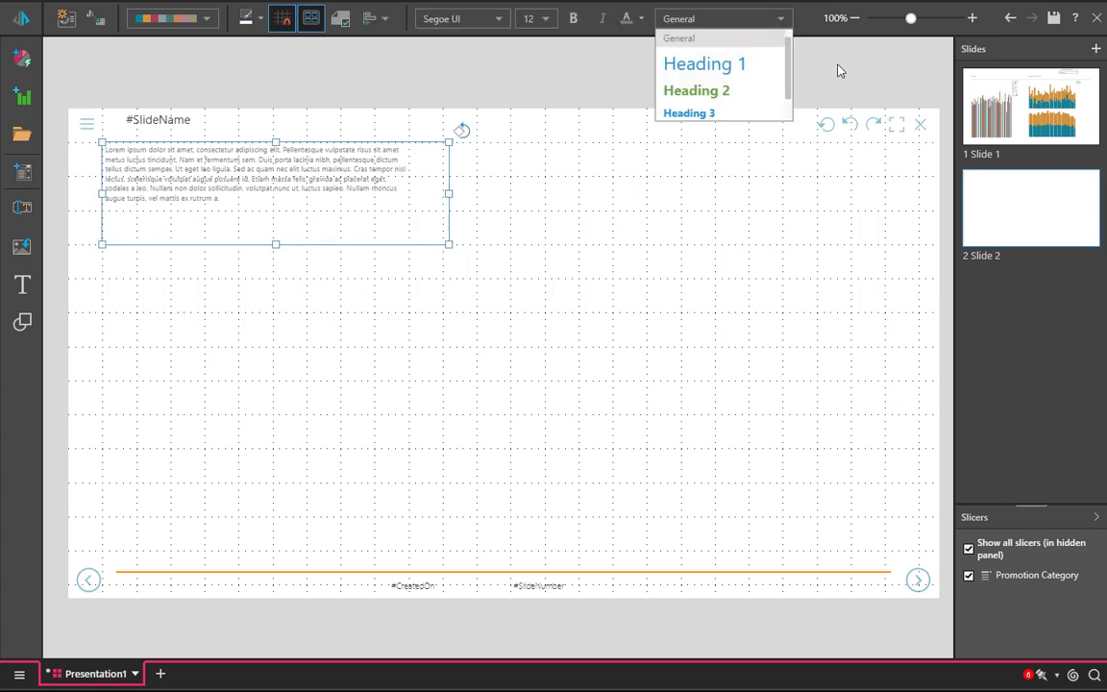
scroll(786, 106, down, 1)
scroll(786, 106, up, 1)
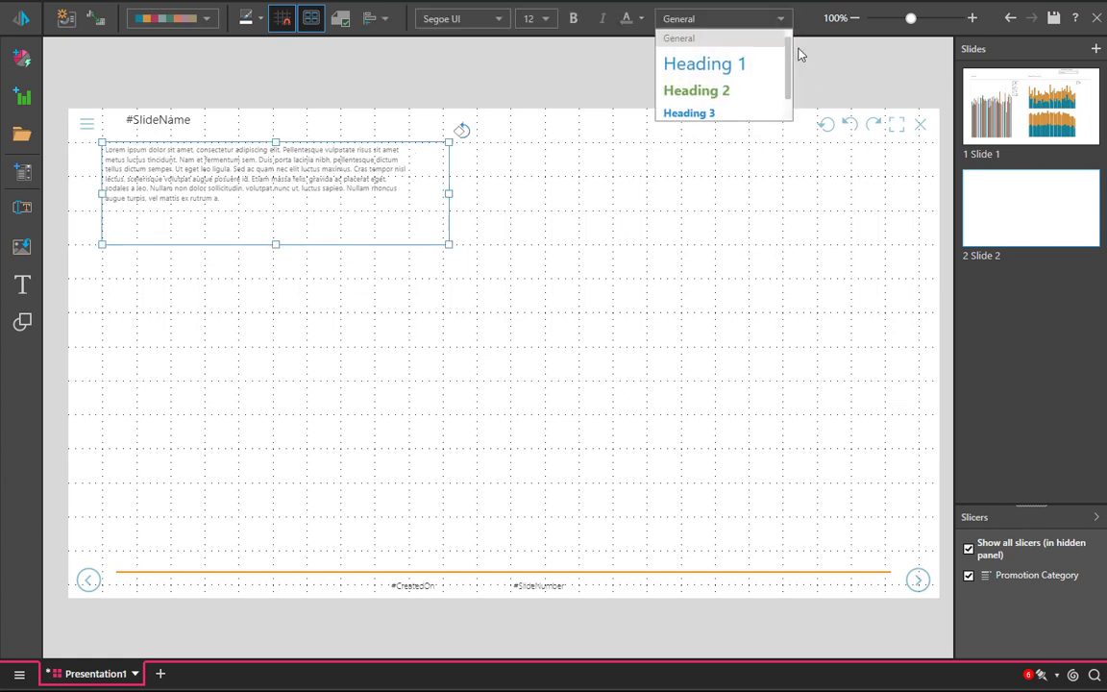
click(679, 42)
click(408, 271)
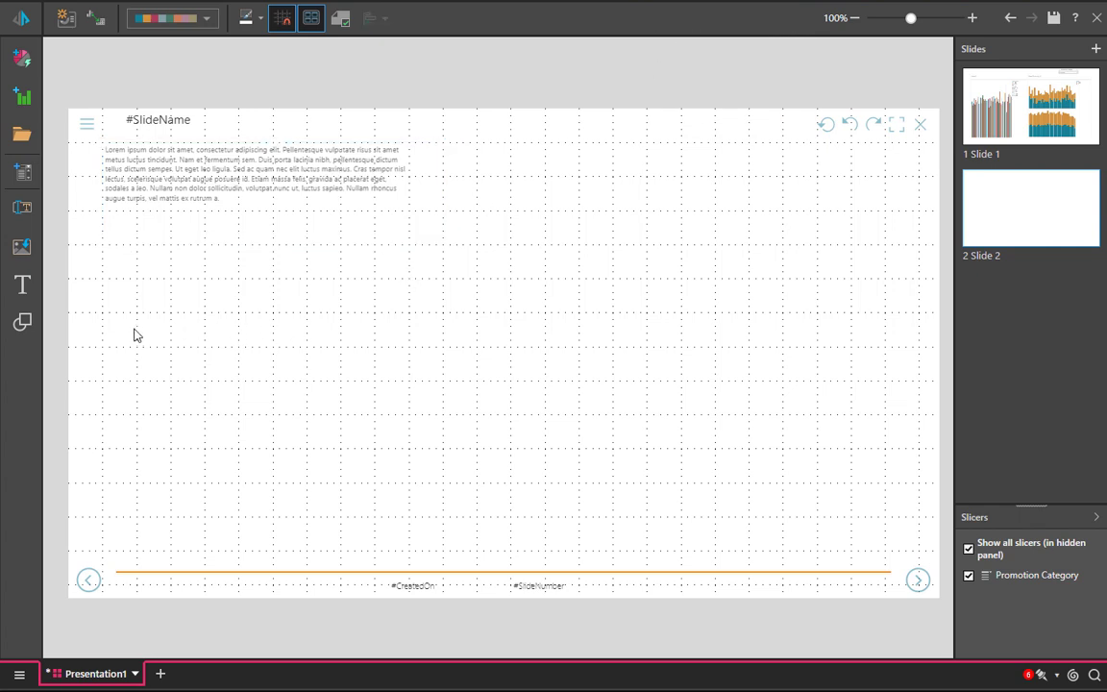
Draw a right-pointing block arrow beneath the Lorem ipsum paragraph and shift it slightly to the right
click(23, 327)
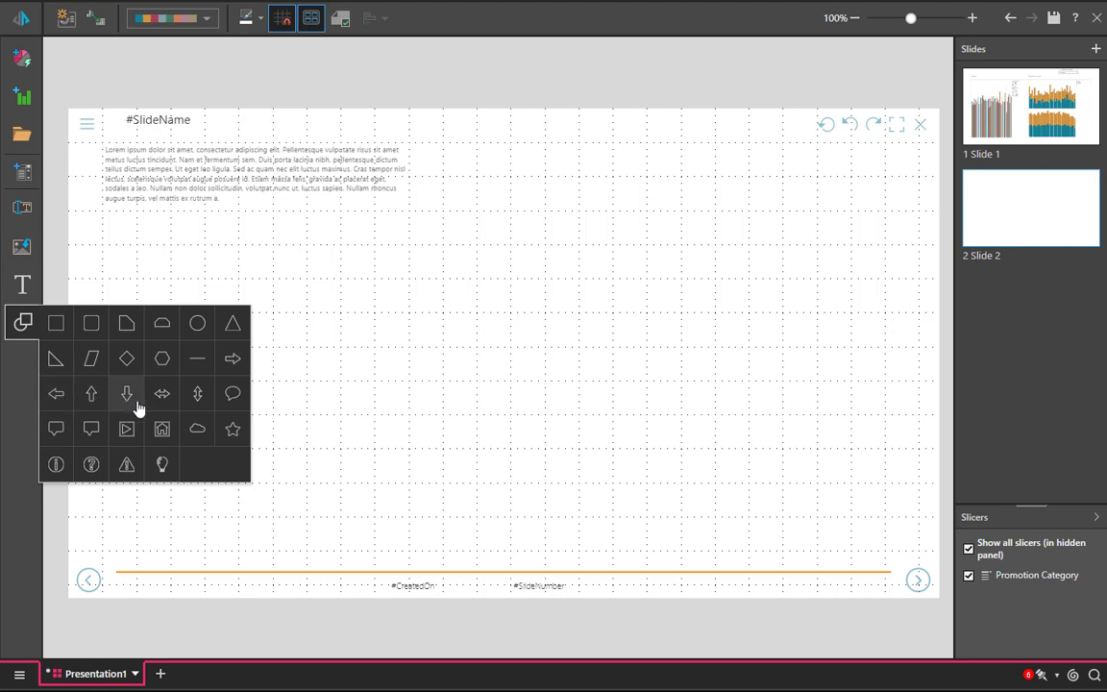
click(230, 358)
mouse_move(125, 226)
mouse_down()
mouse_move(245, 279)
mouse_move(371, 278)
mouse_move(370, 294)
mouse_move(336, 252)
mouse_move(344, 288)
mouse_move(309, 296)
mouse_up()
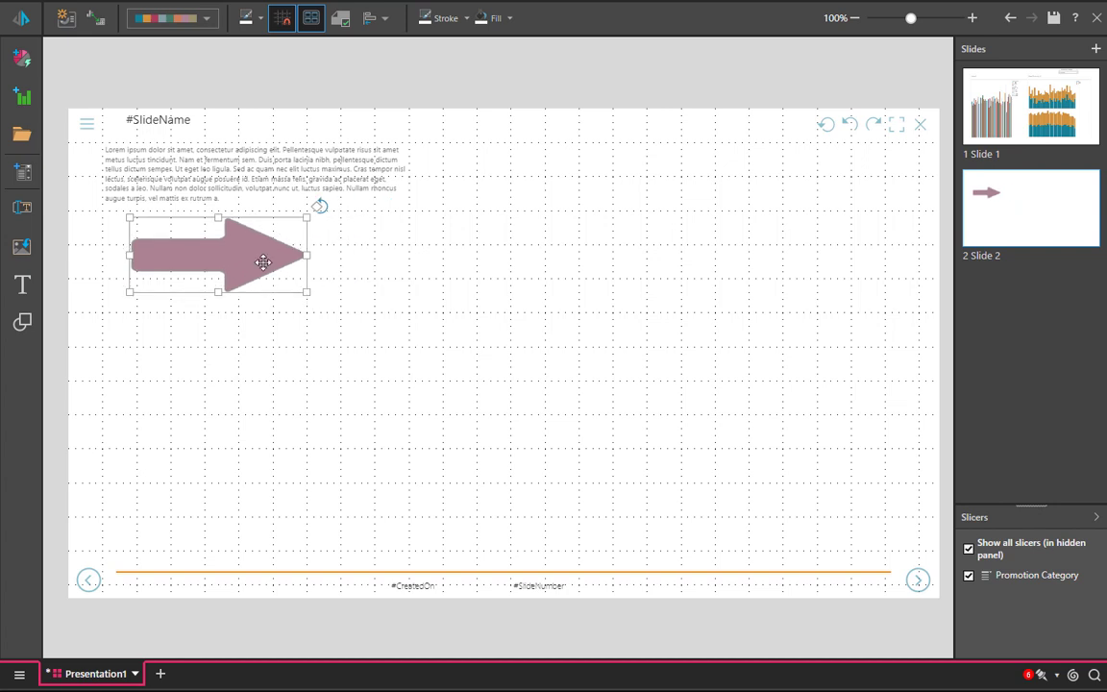
drag(264, 263, 276, 260)
Give the arrow a grey-blue theme fill and a darker shade of the same color as its stroke
click(510, 19)
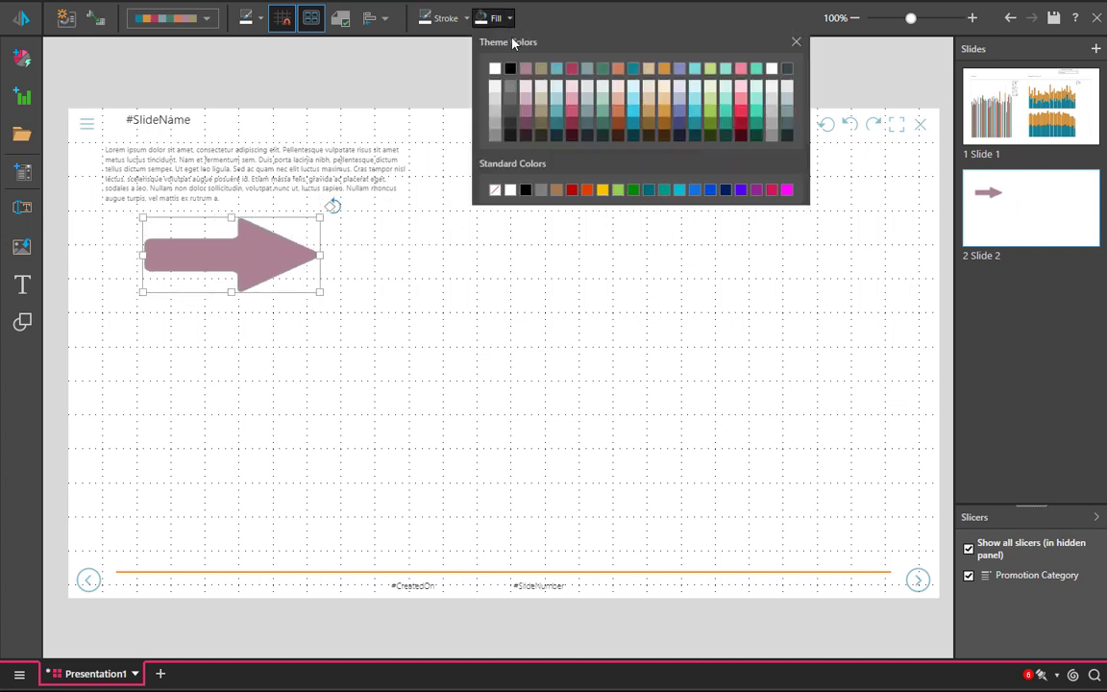
click(589, 75)
click(466, 18)
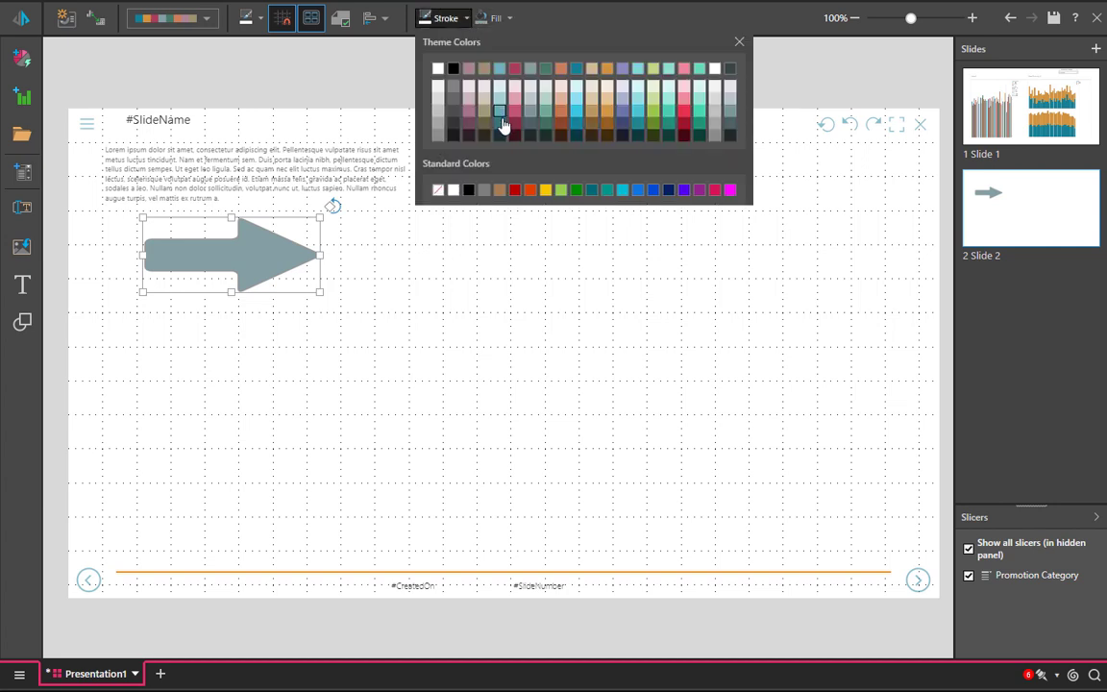
click(533, 133)
click(441, 256)
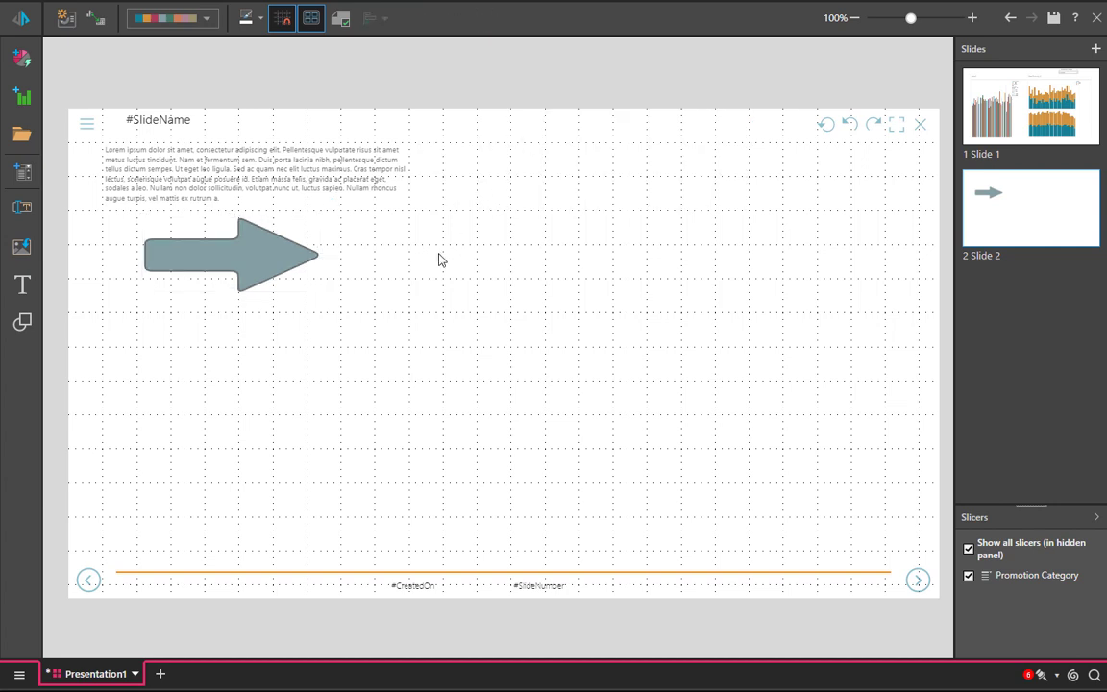
Move the arrow slightly lower on the slide
click(262, 267)
drag(261, 267, 306, 278)
click(394, 295)
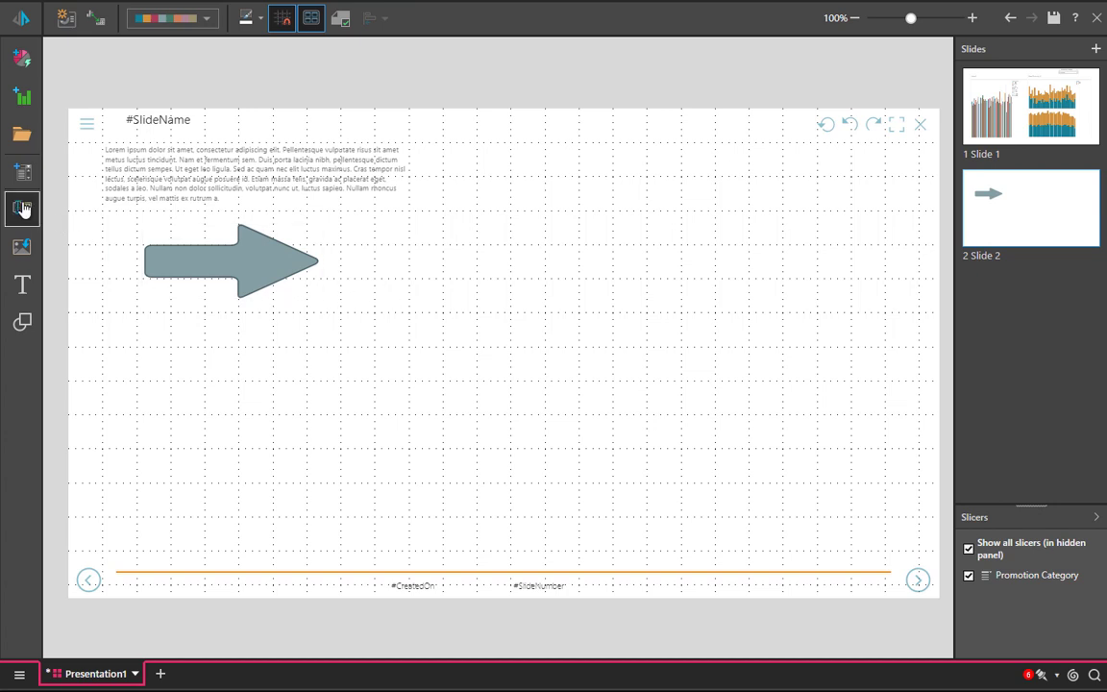
Start a Discover Lite report on the SampleDemo model and ask the question "sales by gender and occupation"
click(23, 106)
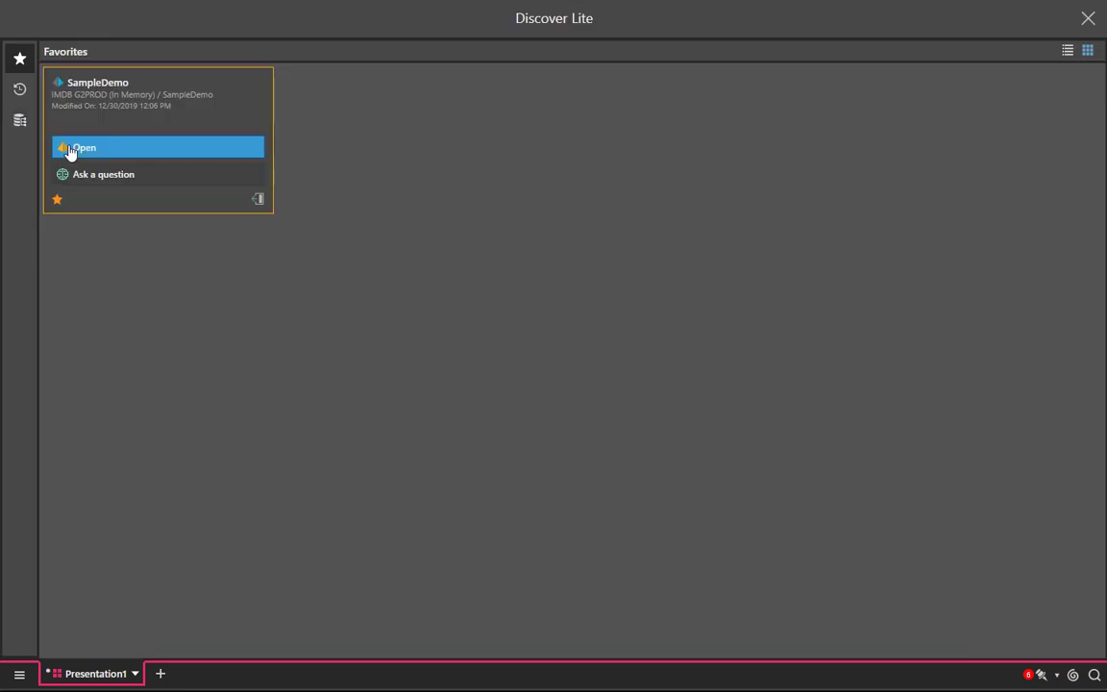
click(80, 149)
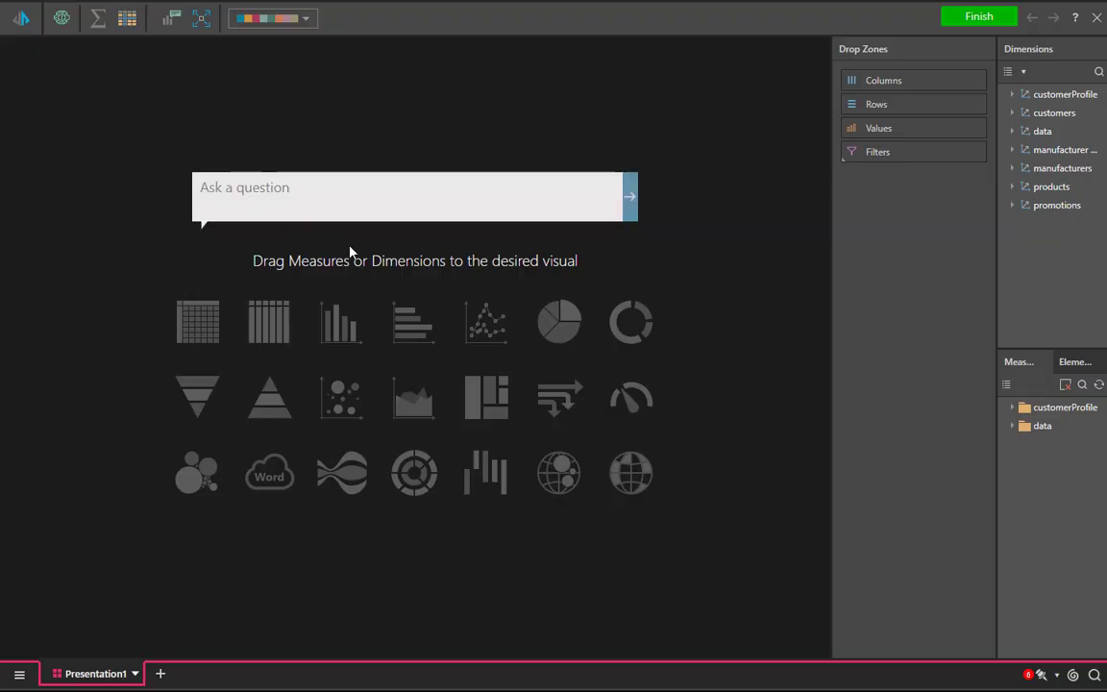
click(276, 205)
text(sales)
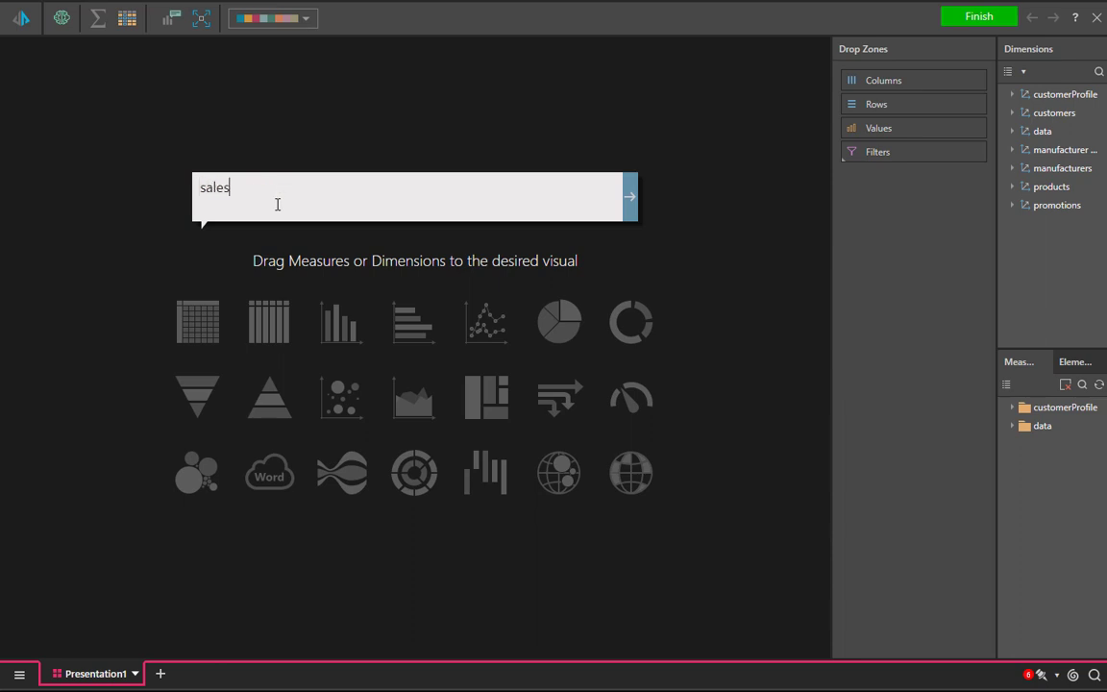
text( by gender and occupation)
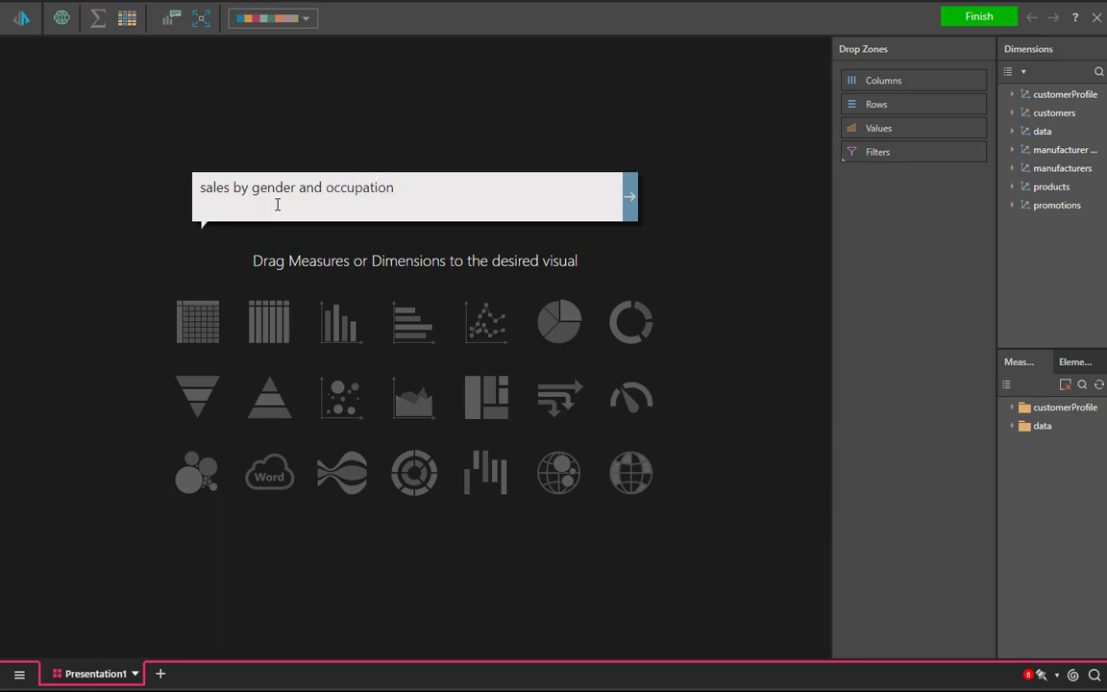
key(Return)
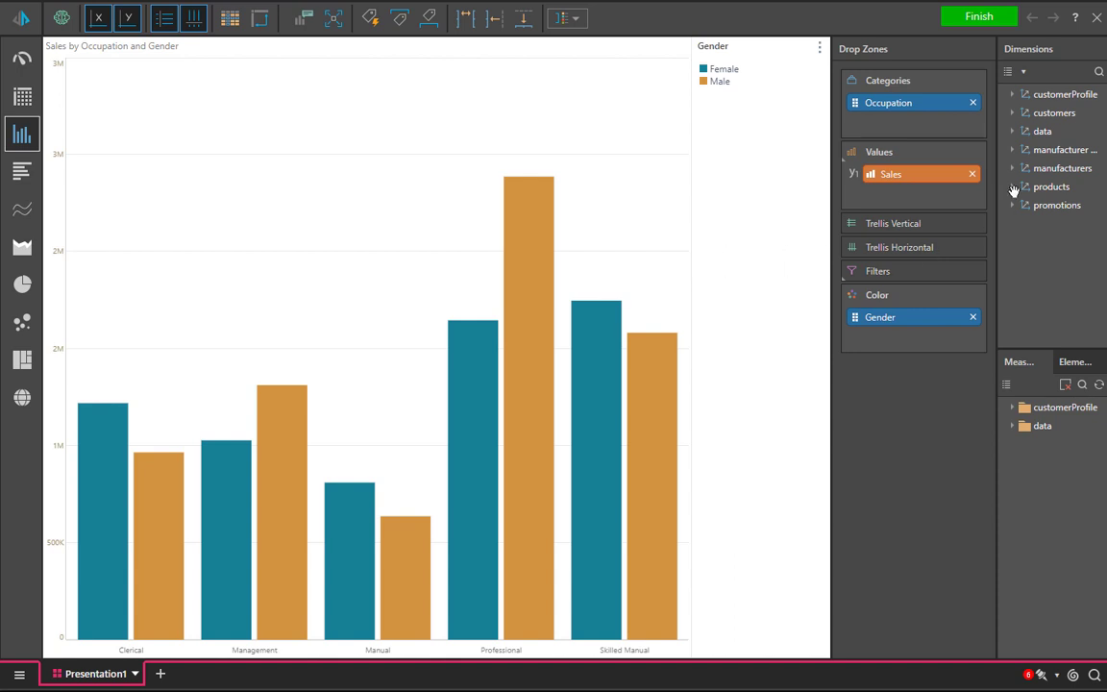
Add Marital Status from customerProfile as a horizontal trellis, turn on the chart's data labels and hide its Y axis
click(1011, 94)
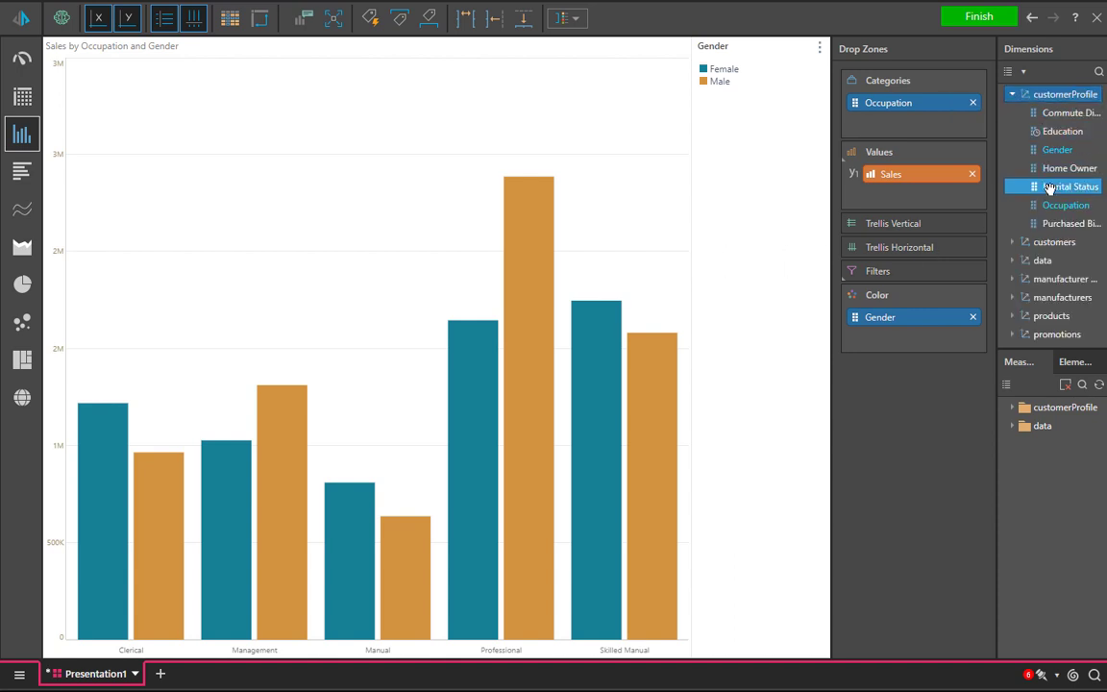
drag(1050, 183, 903, 252)
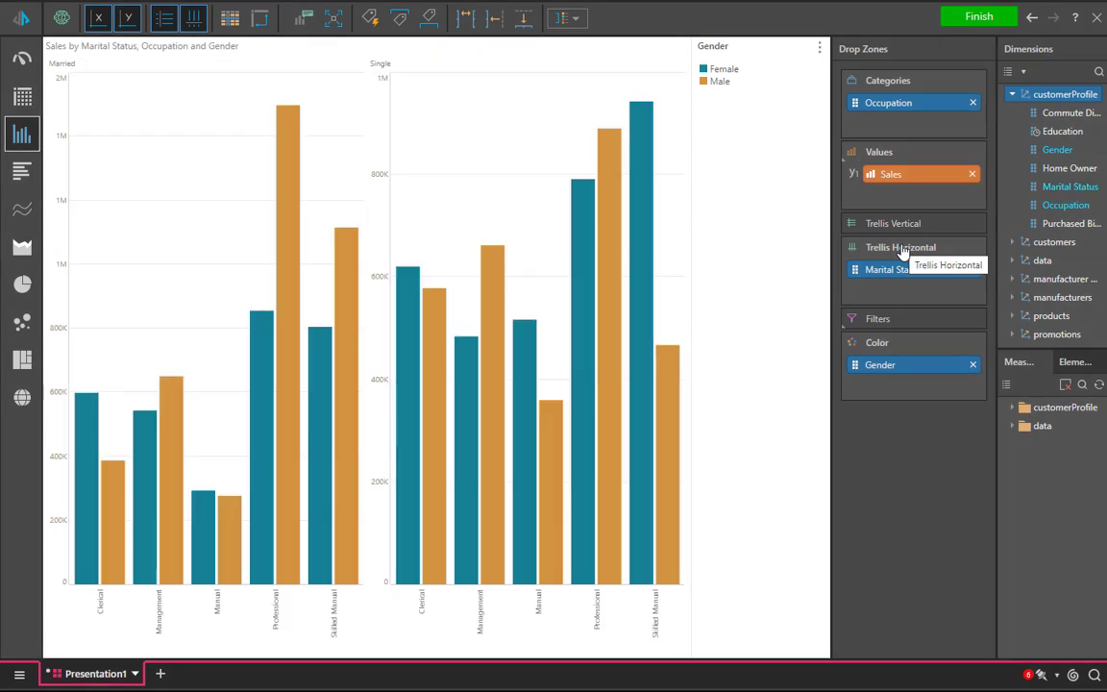
click(370, 17)
click(128, 21)
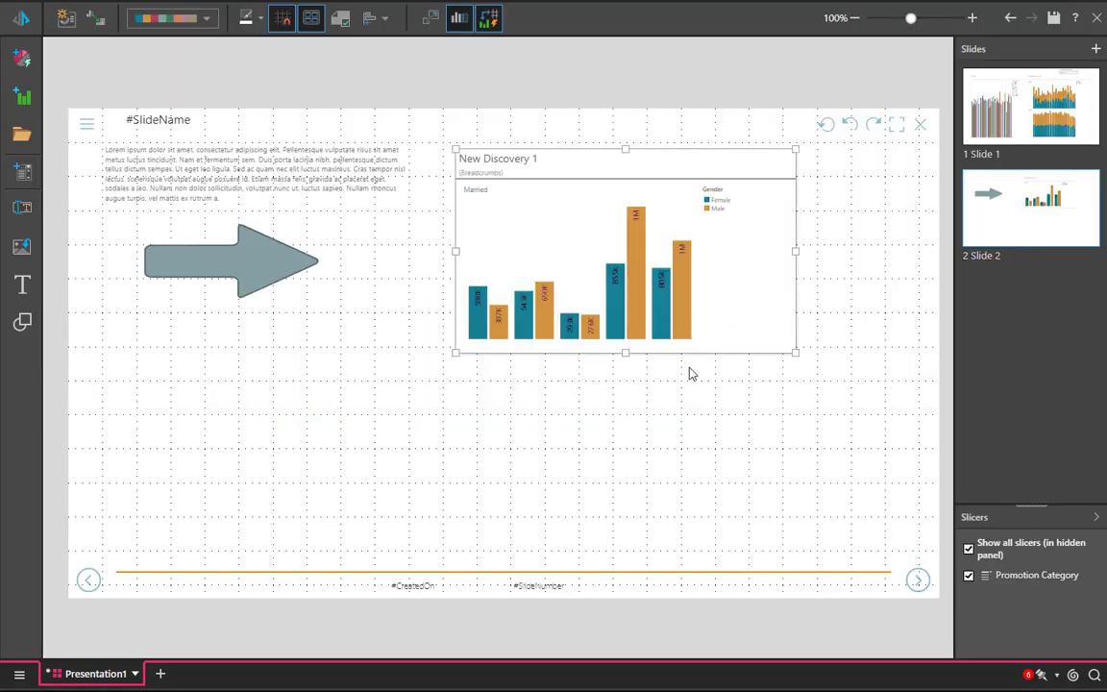
Enlarge the new chart on Slide 2 down to the footer line, out to the footer's right end and back to the text block
drag(629, 355, 640, 559)
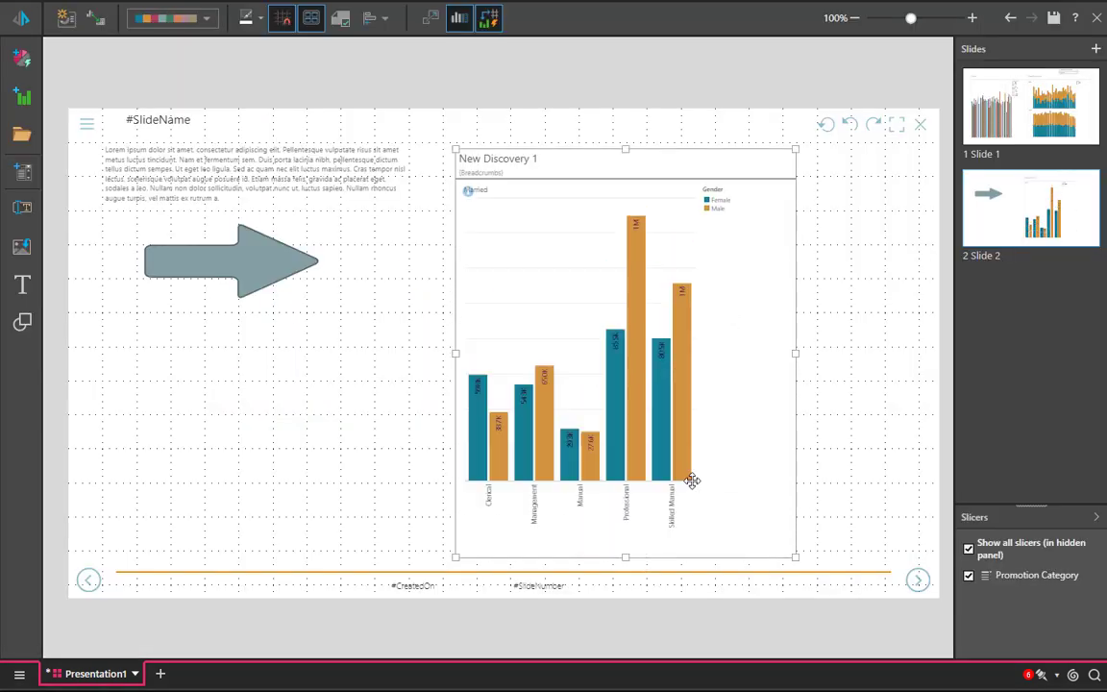
drag(796, 354, 886, 361)
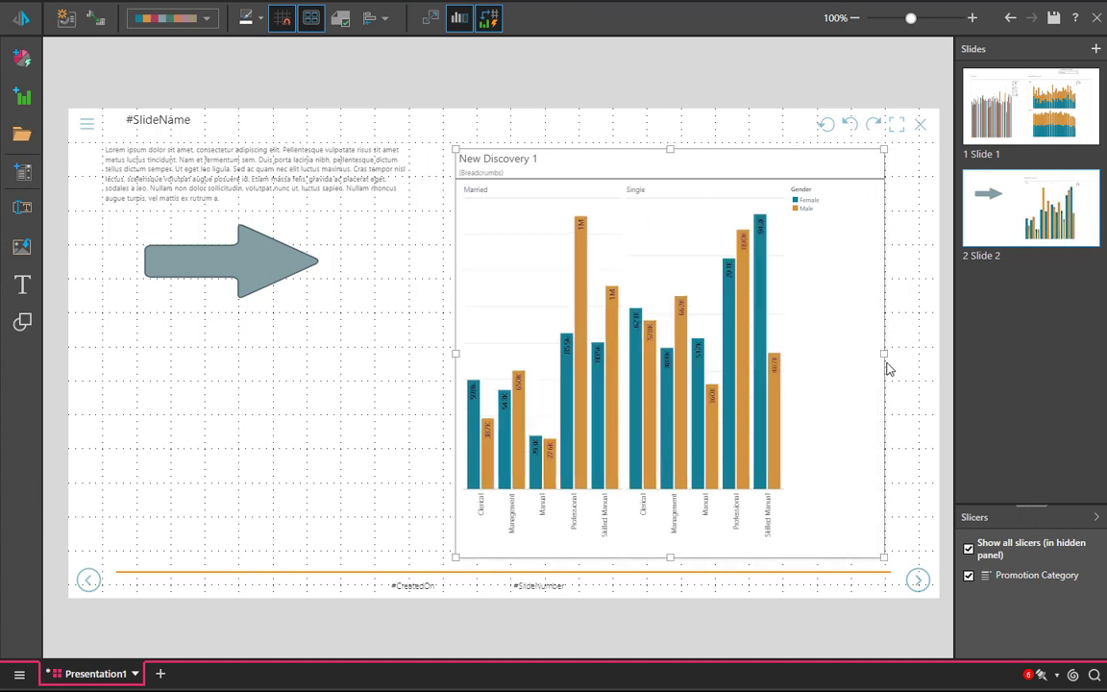
drag(455, 353, 417, 353)
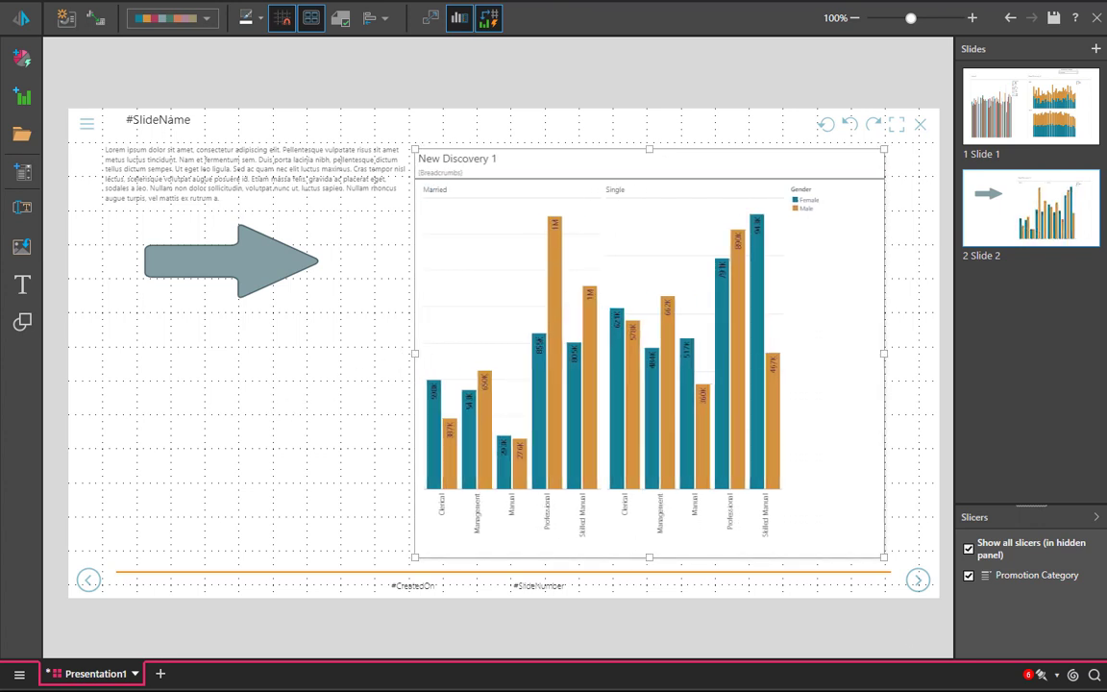
Place the existing Promotion Category slicer on Slide 2 below the arrow
drag(1055, 575, 198, 408)
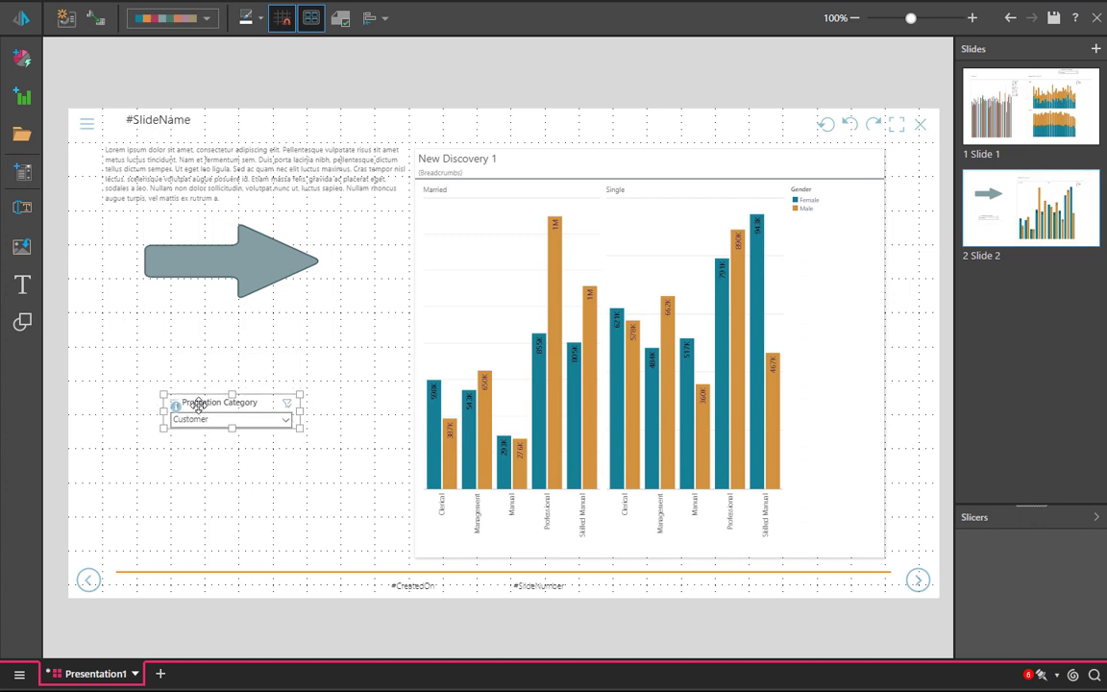
click(308, 346)
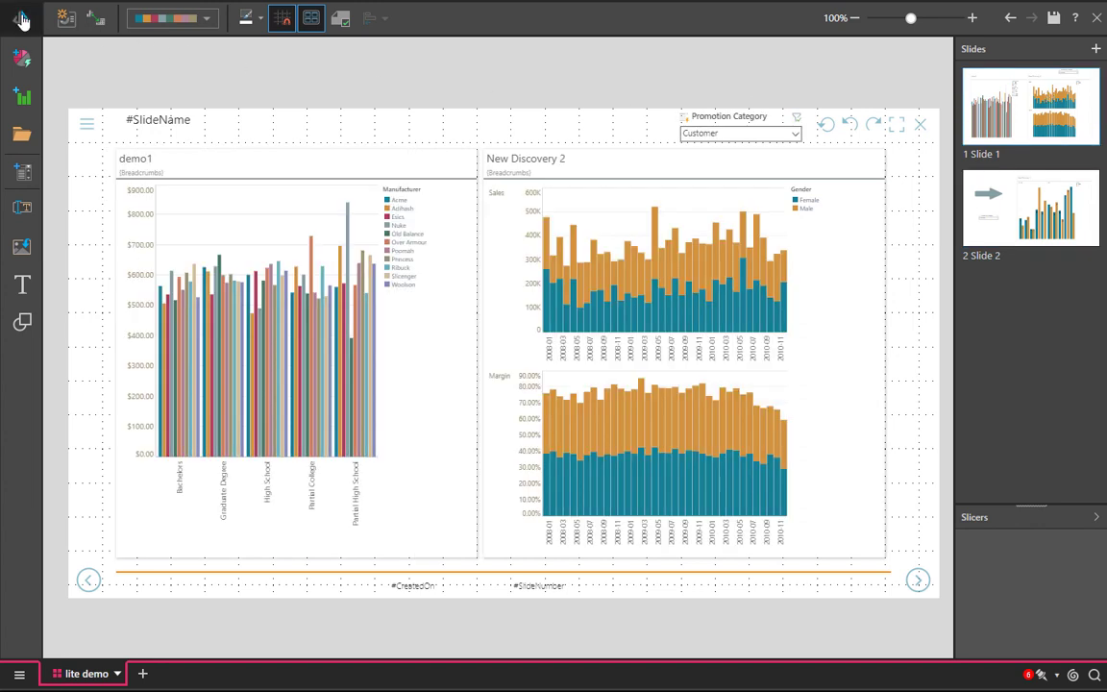
Run the presentation and filter Slide 1 by Promotion Category, first No Discount and then Reseller
click(21, 19)
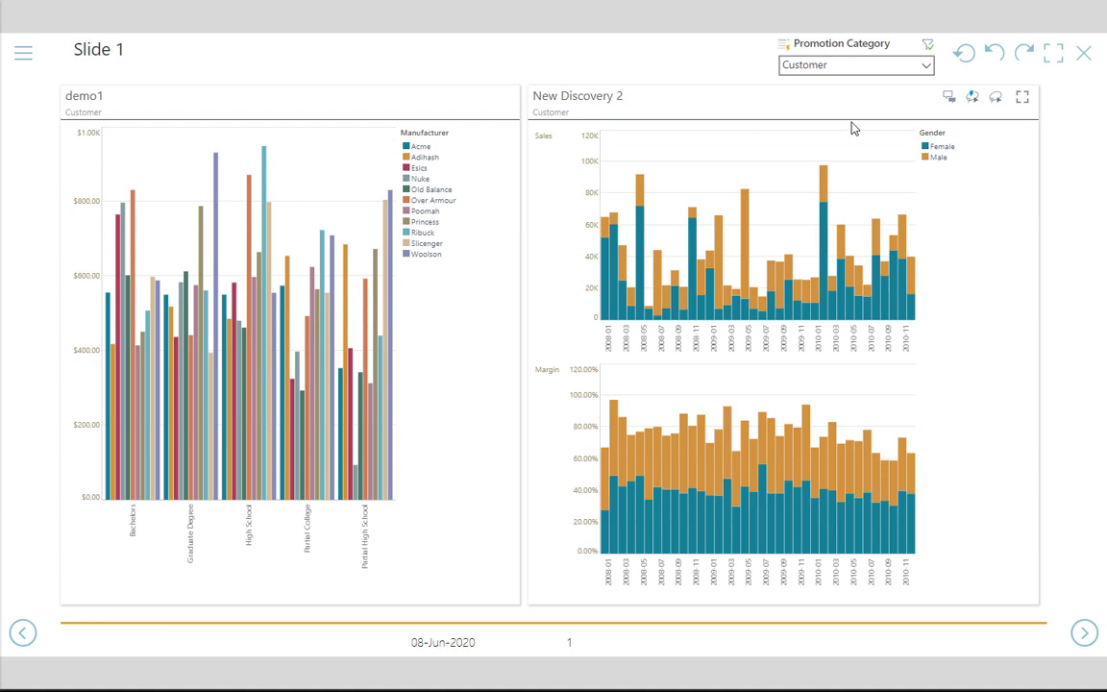
click(834, 67)
click(818, 129)
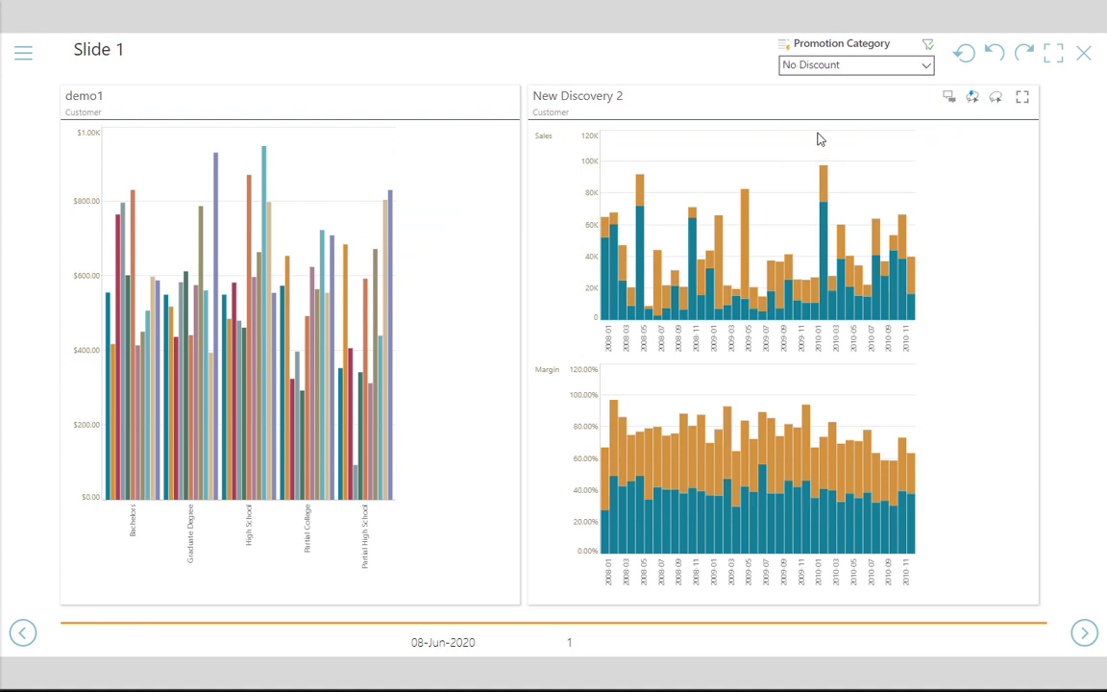
click(827, 65)
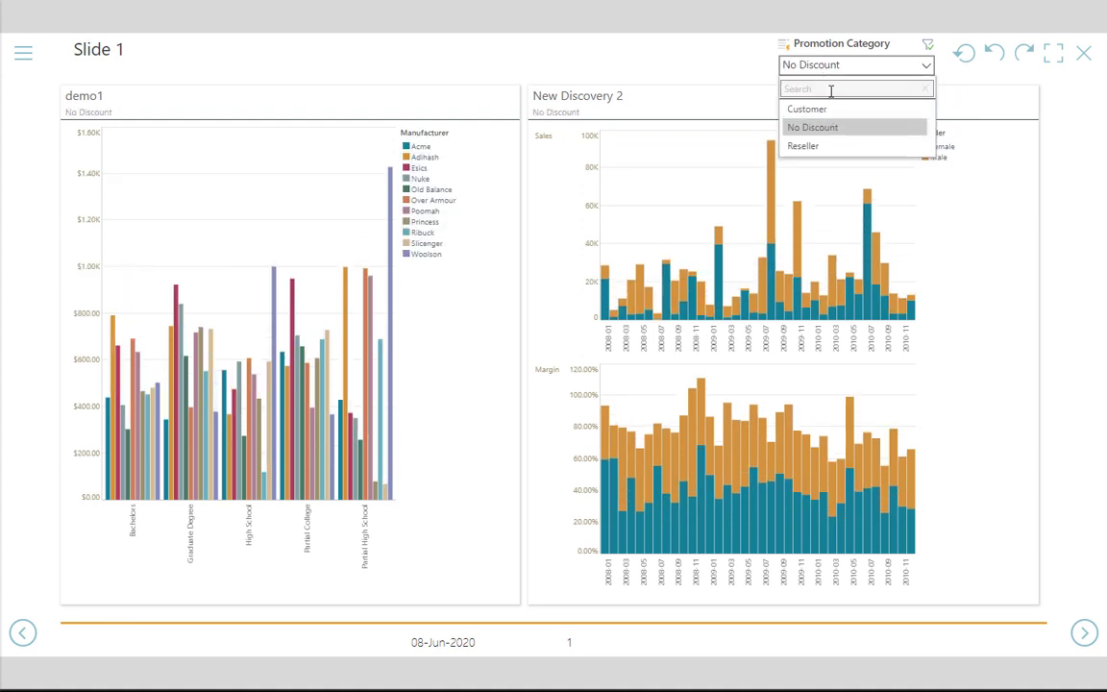
click(823, 145)
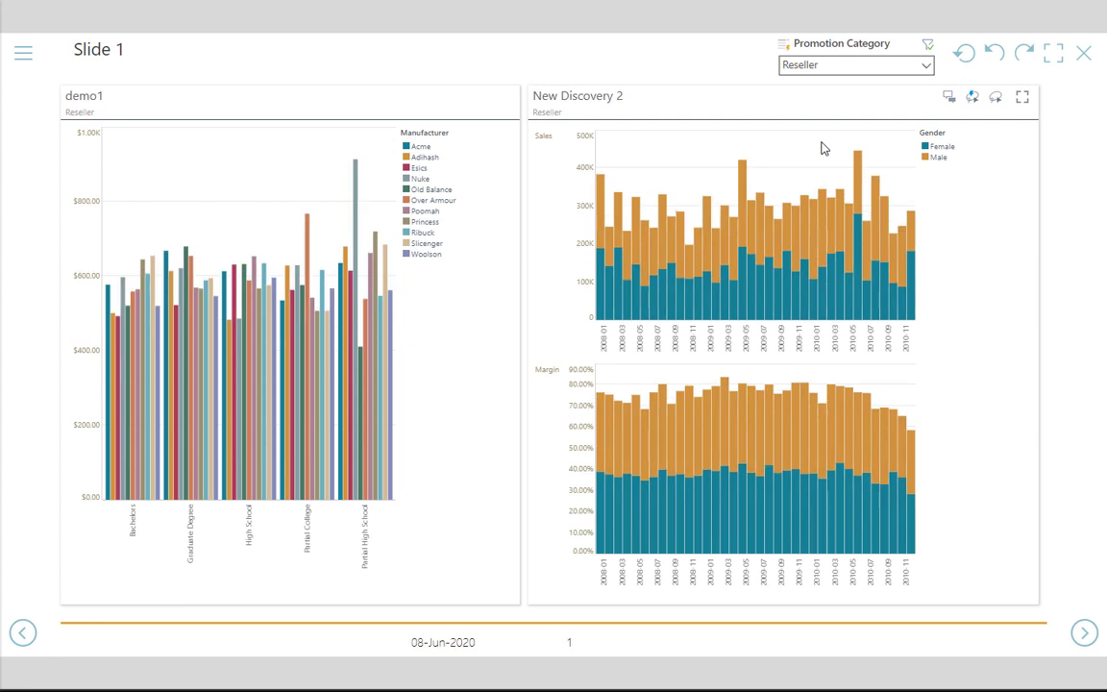
Cross-filter Slide 1's charts through their legends by Female, then by manufacturers Adihash and Old Balance, and clear the manufacturer selection
click(945, 150)
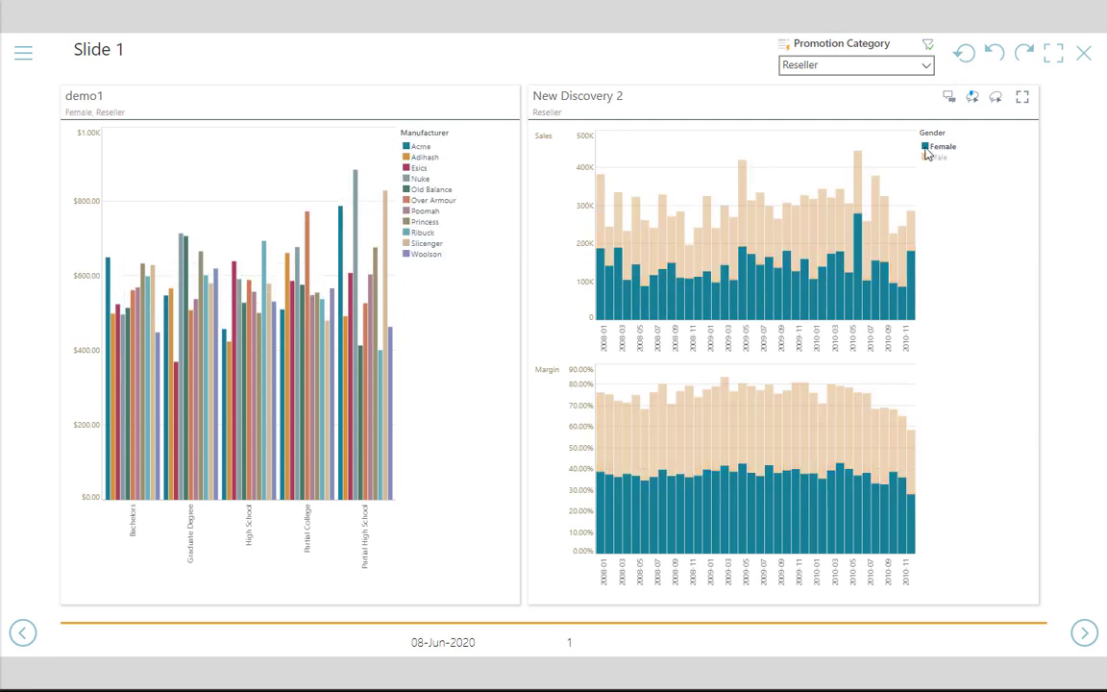
click(421, 212)
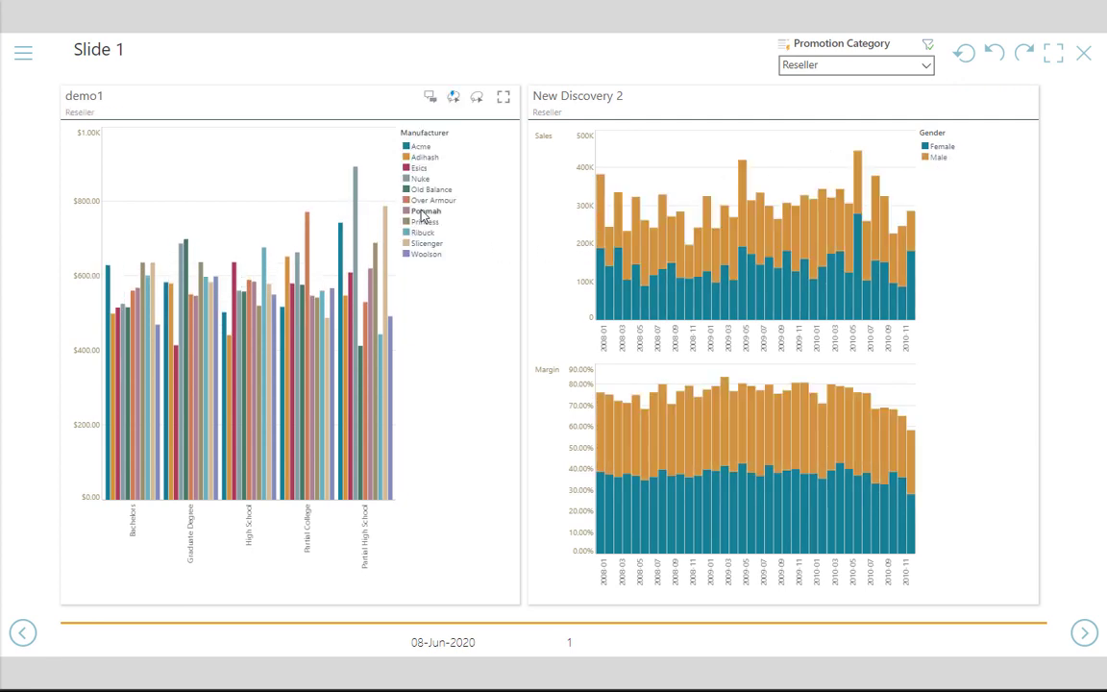
click(421, 157)
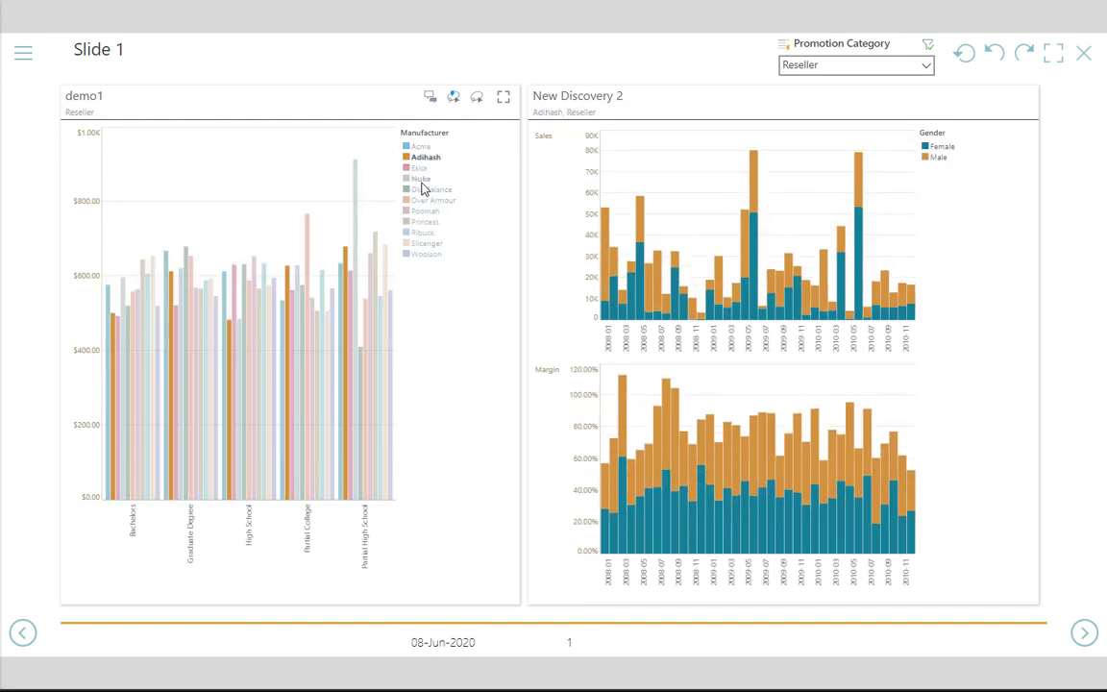
click(420, 192)
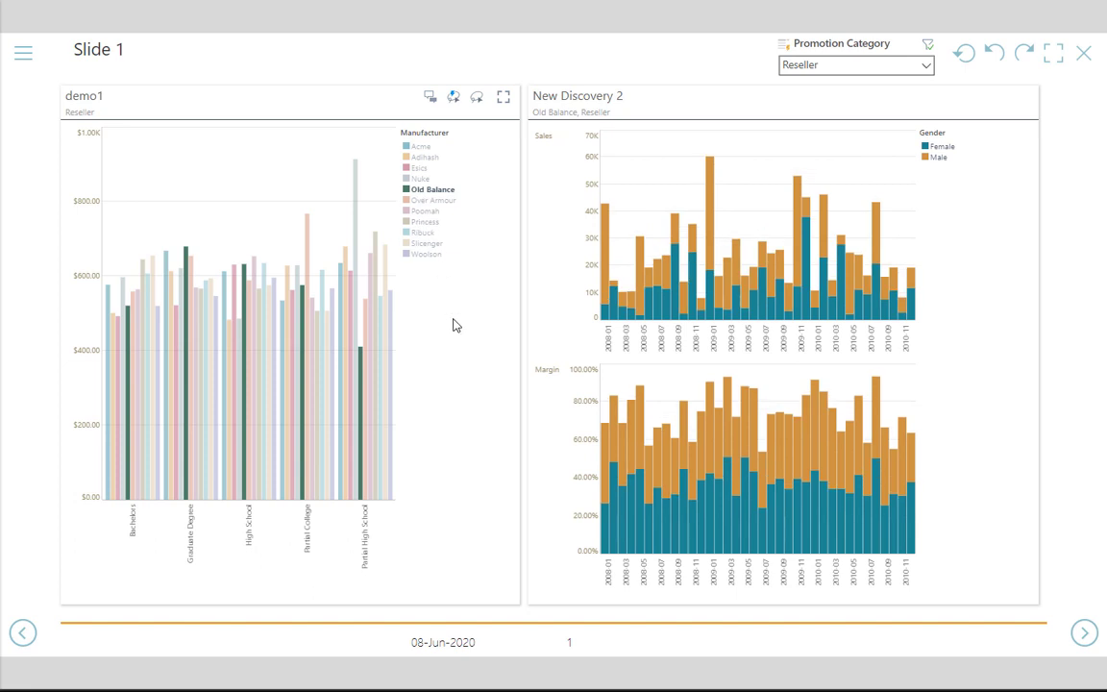
click(456, 325)
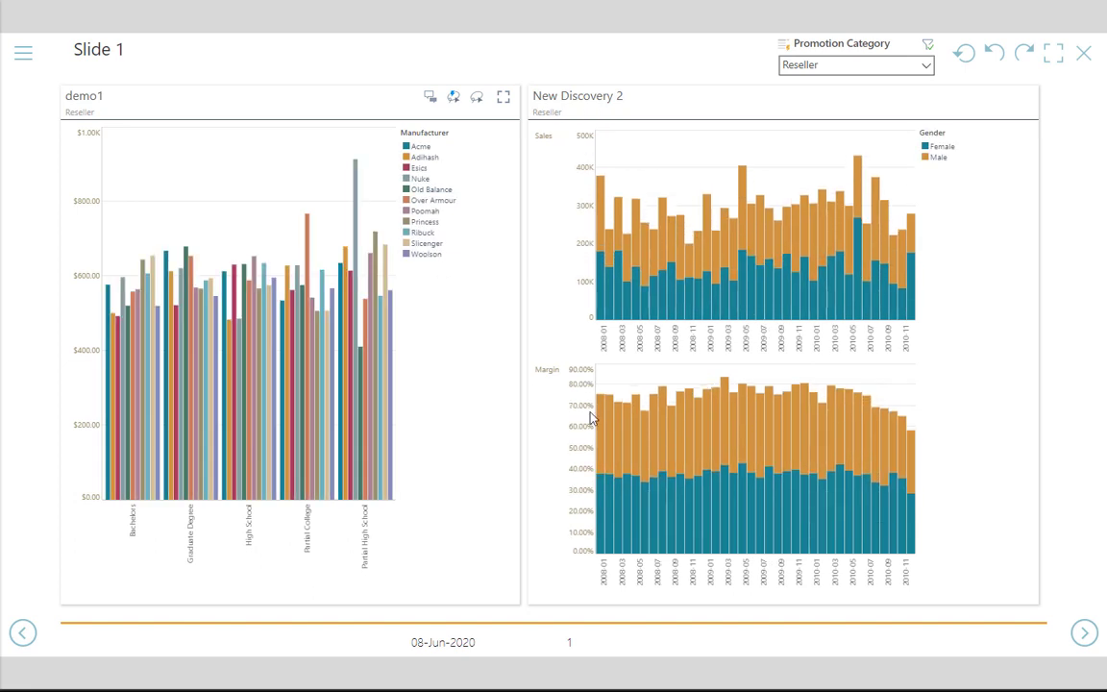
Filter Slide 2 by Promotion Category, first No Discount and then Reseller, and return from the running presentation to the design view
click(1085, 633)
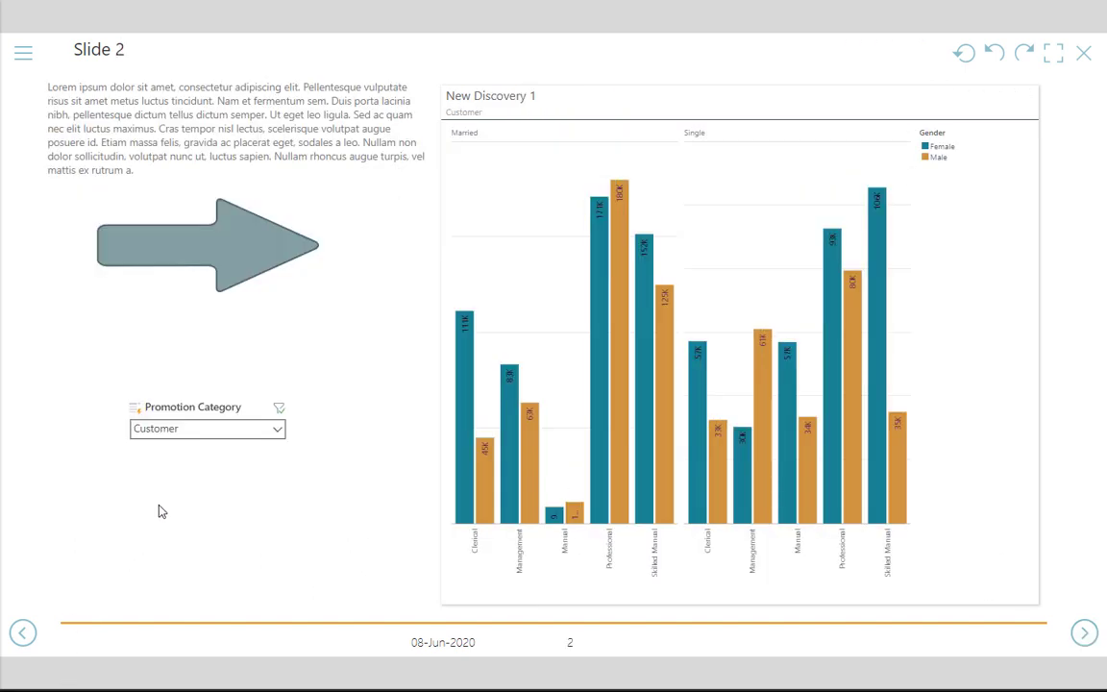
click(185, 431)
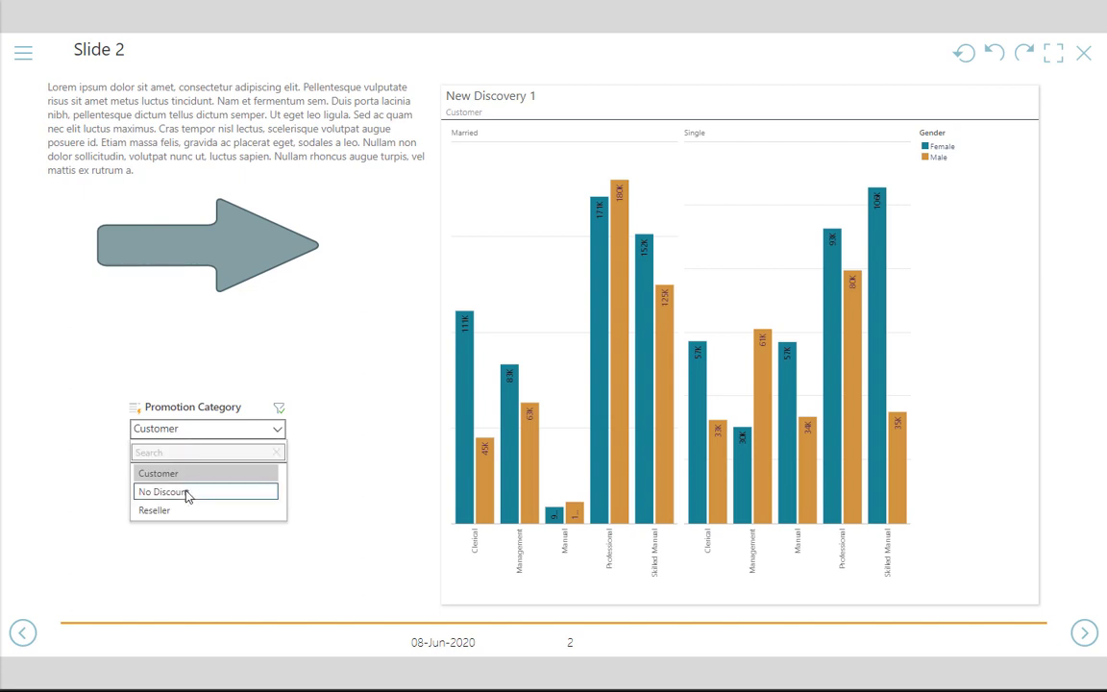
click(187, 494)
click(181, 430)
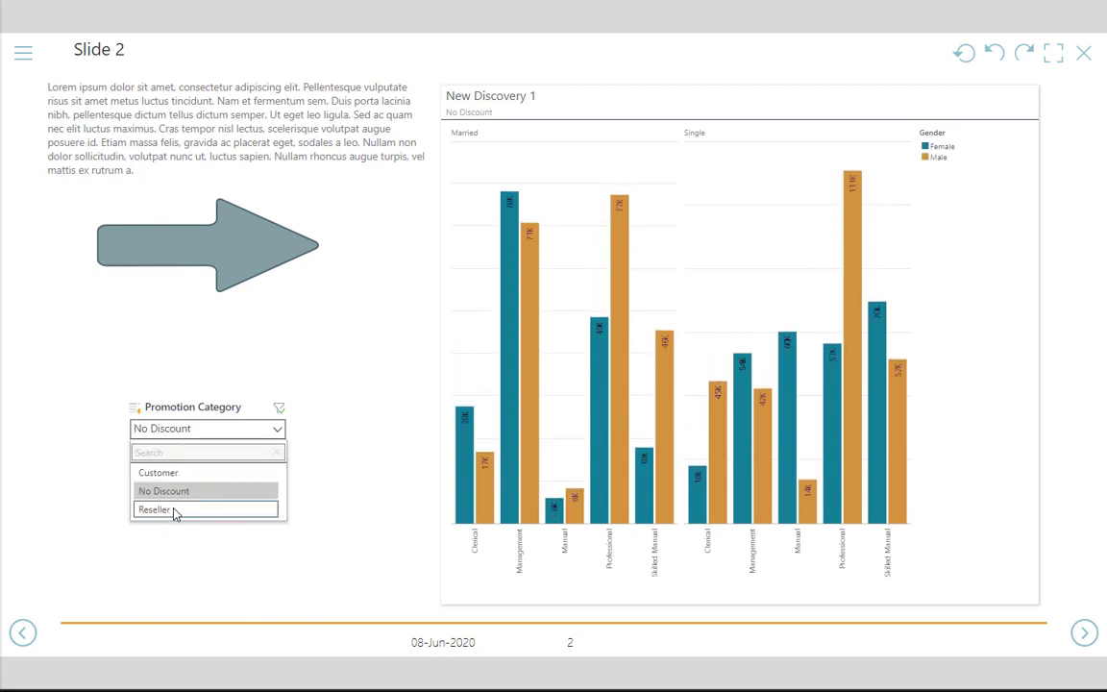
click(175, 513)
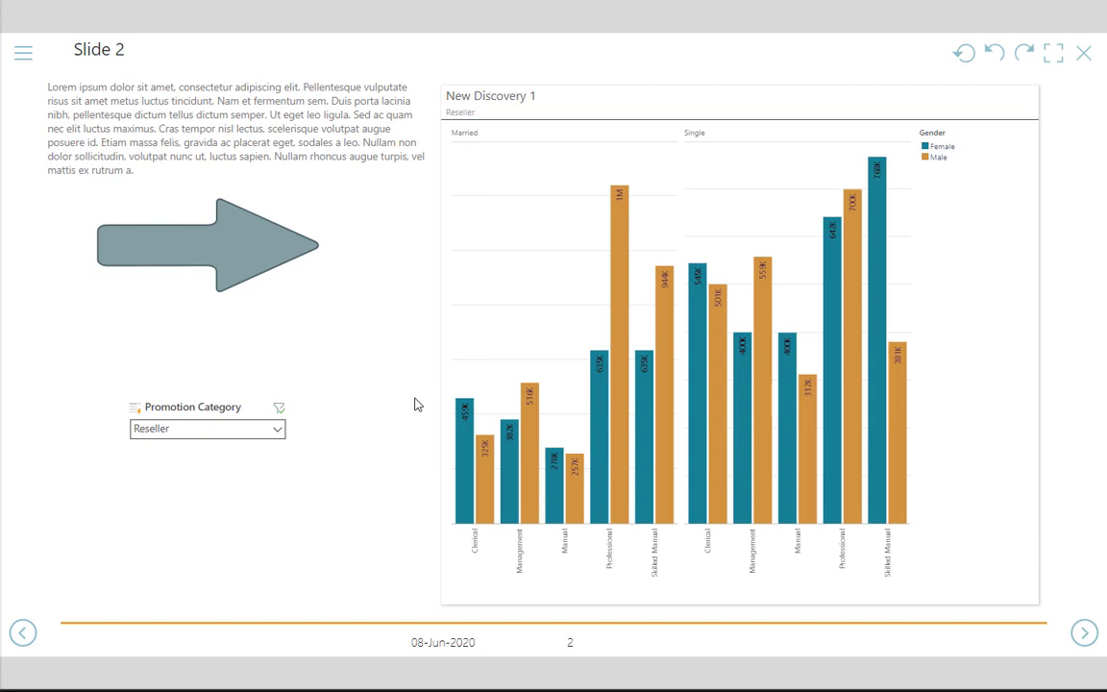
click(1084, 57)
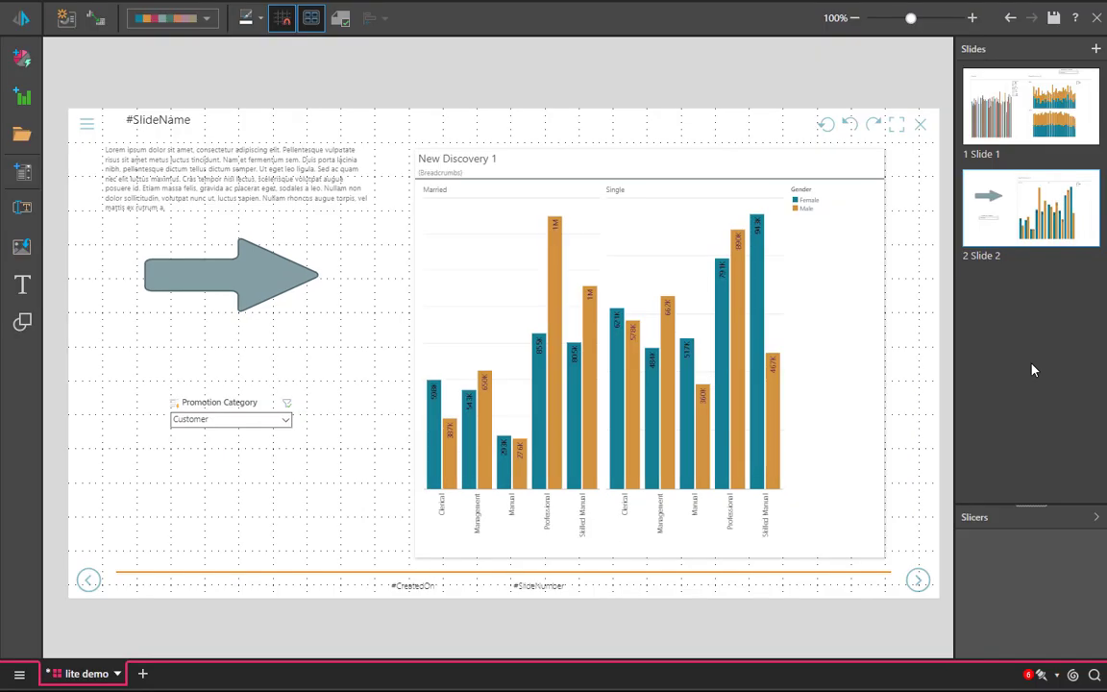